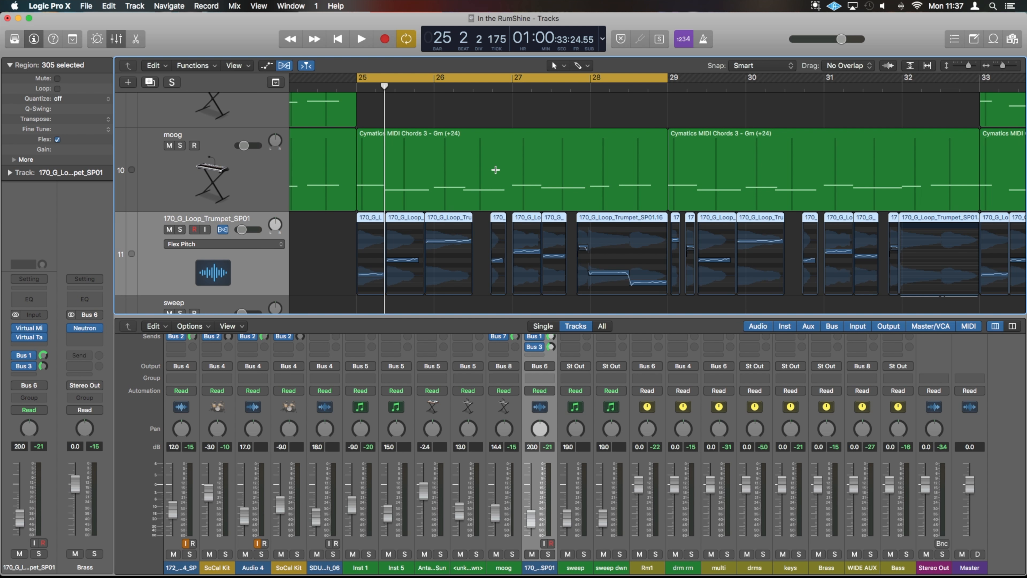
Examine the Flex Pitch notes on the trumpet loop track between bars 25 and 29
scroll(495, 169, "down", 5)
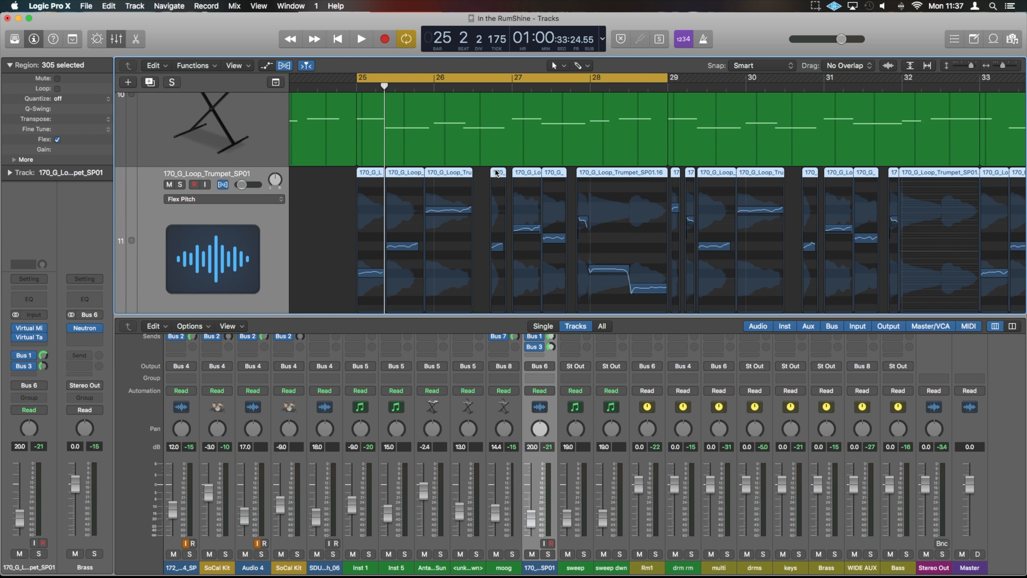
scroll(494, 170, "down", 5)
scroll(496, 170, "up", 2)
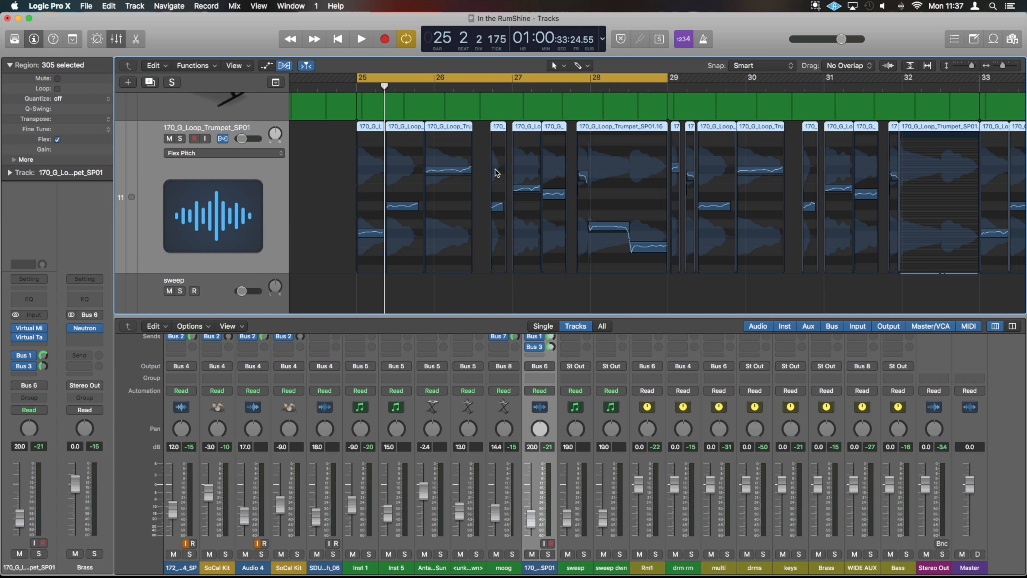
key("super+Right")
key("super+Right")
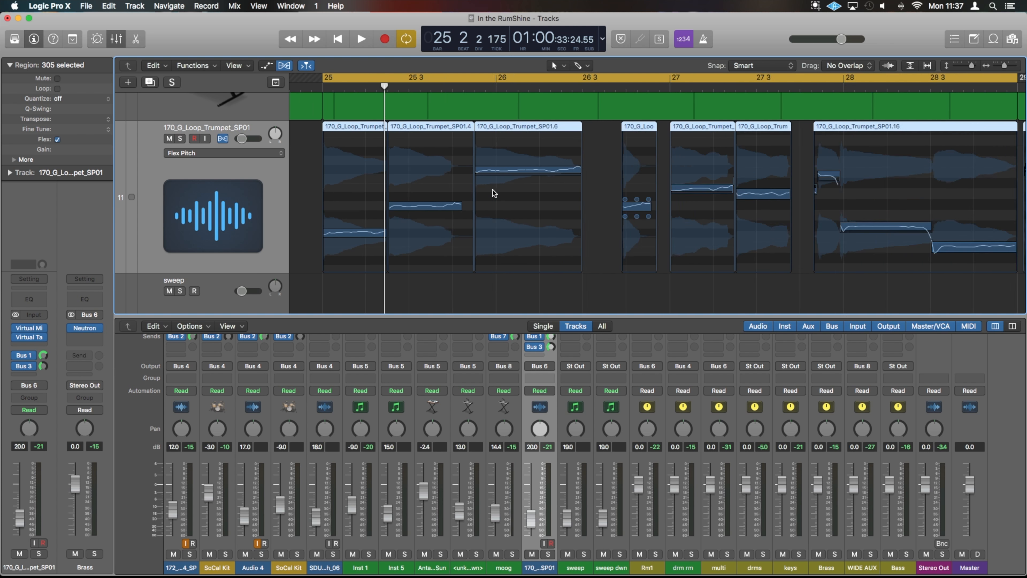
key("super+Left")
key("super+Left")
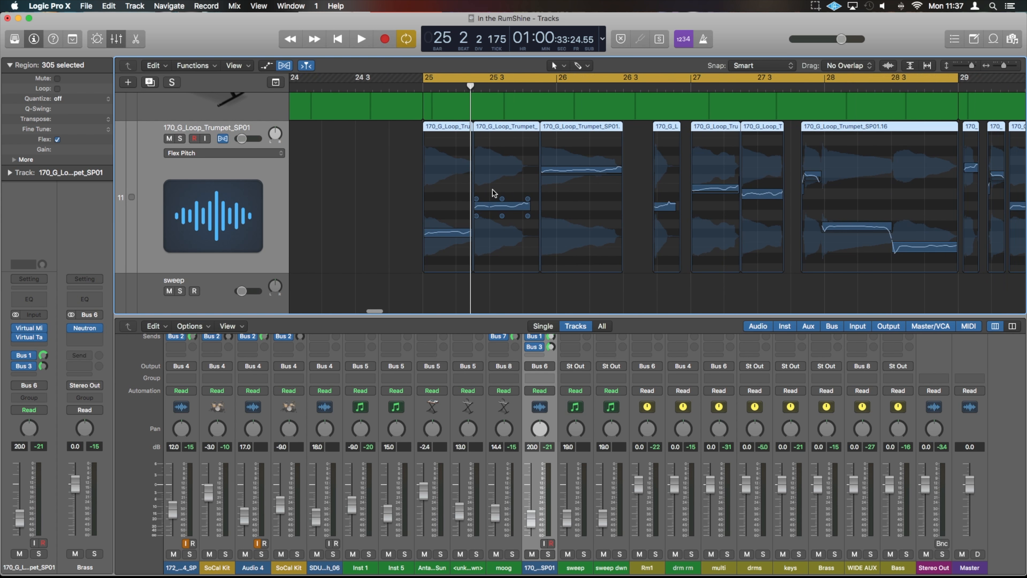
key("super+Left")
key("super+Left")
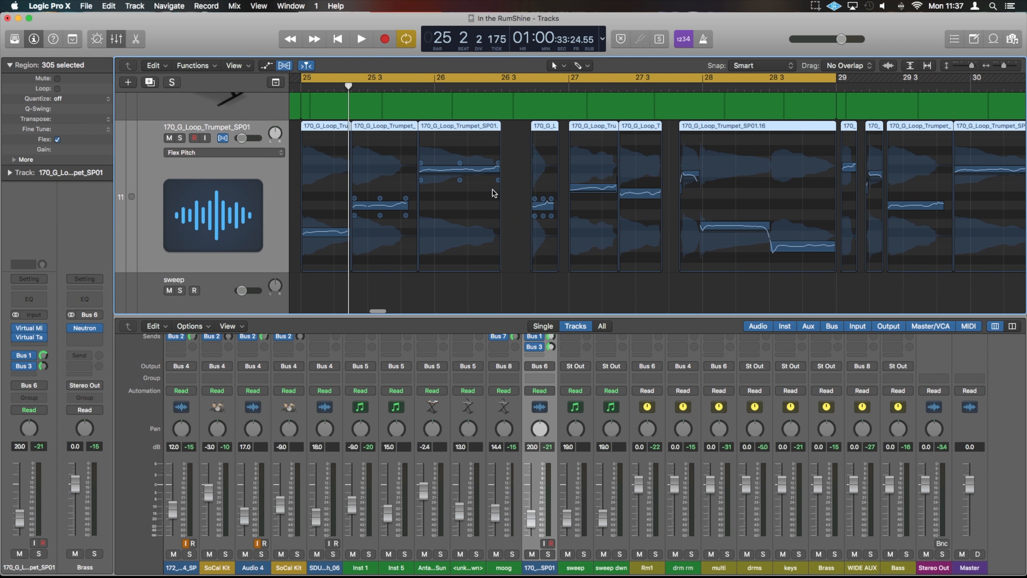
key("super+Left")
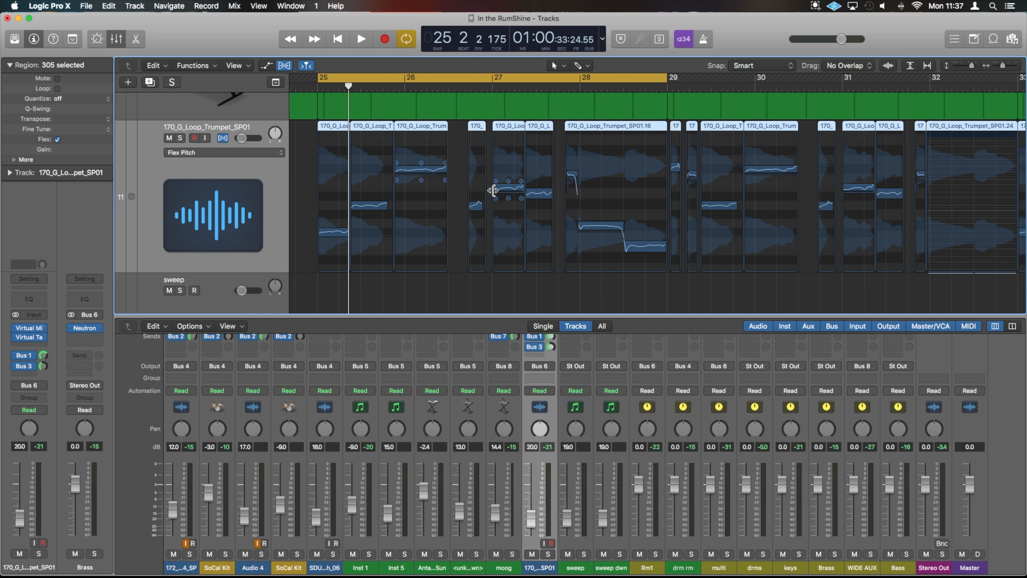
Play the trumpet loop with the track's Flex turned off, turn Flex back on and play it again to compare
left_click(222, 138)
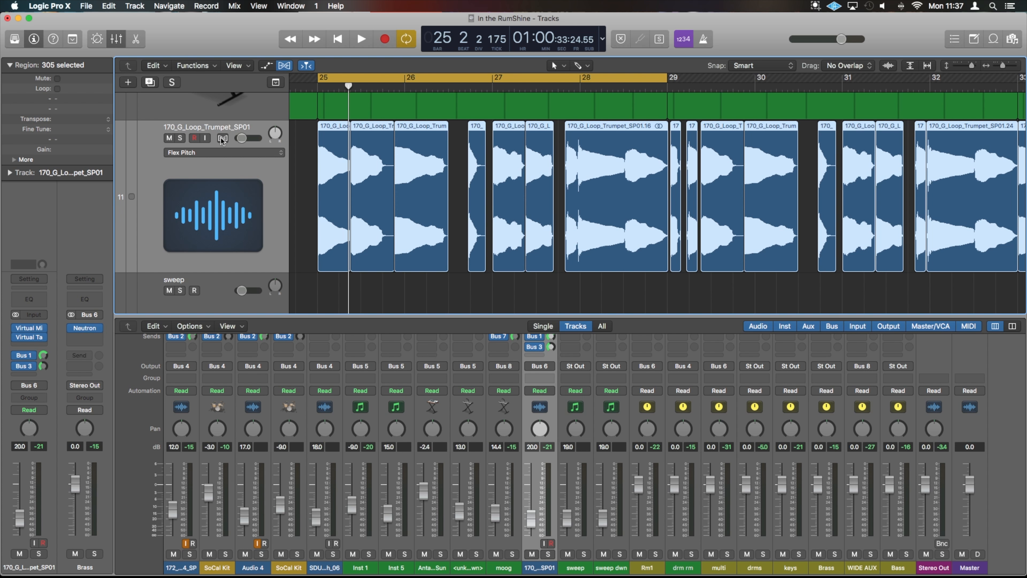
key("space")
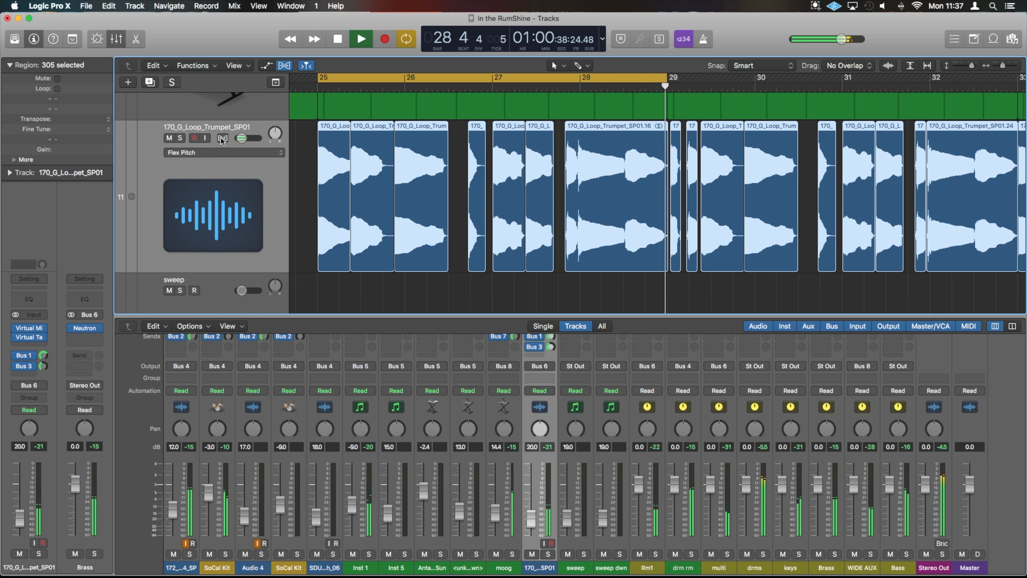
key("space")
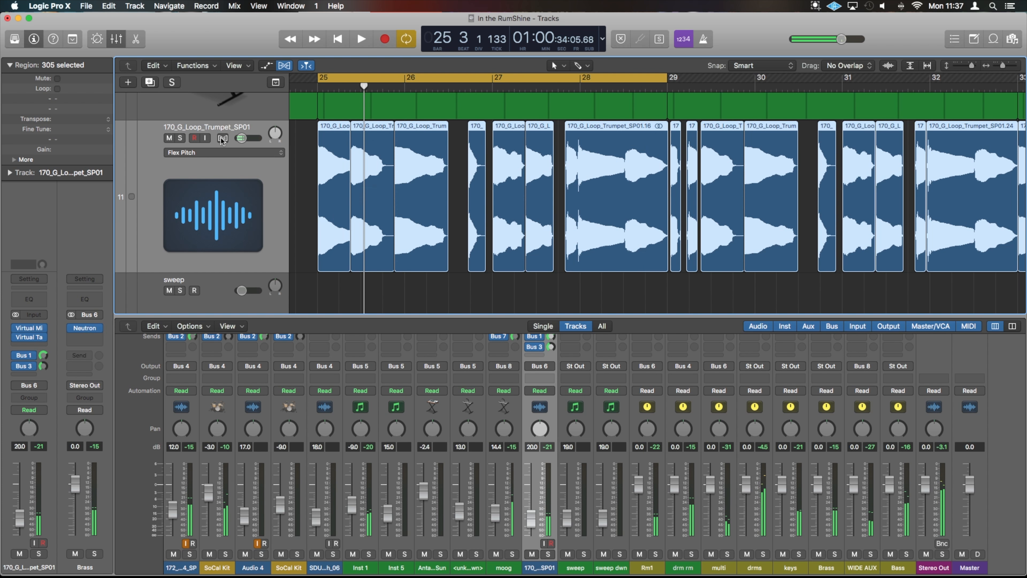
left_click(222, 139)
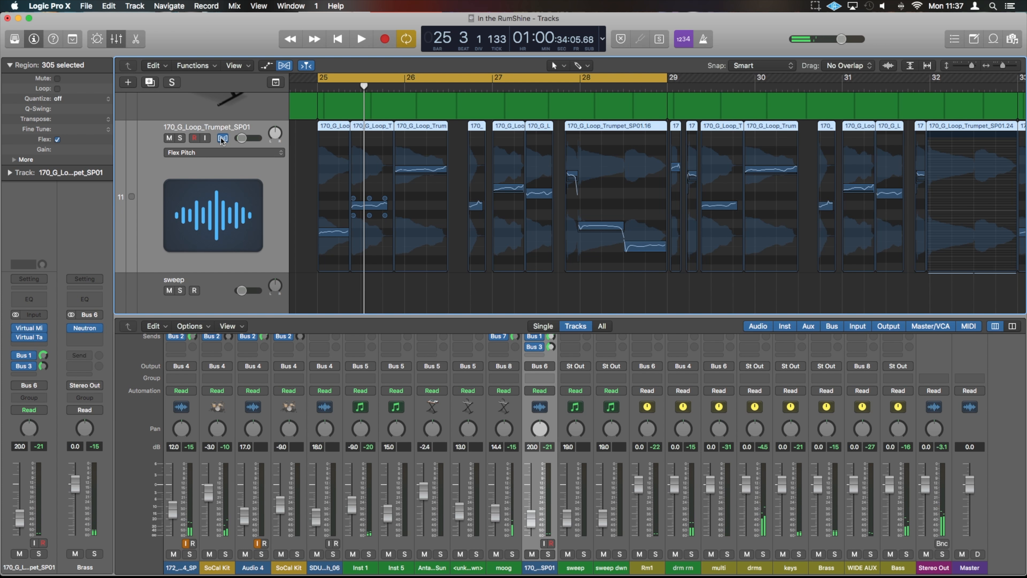
key("space")
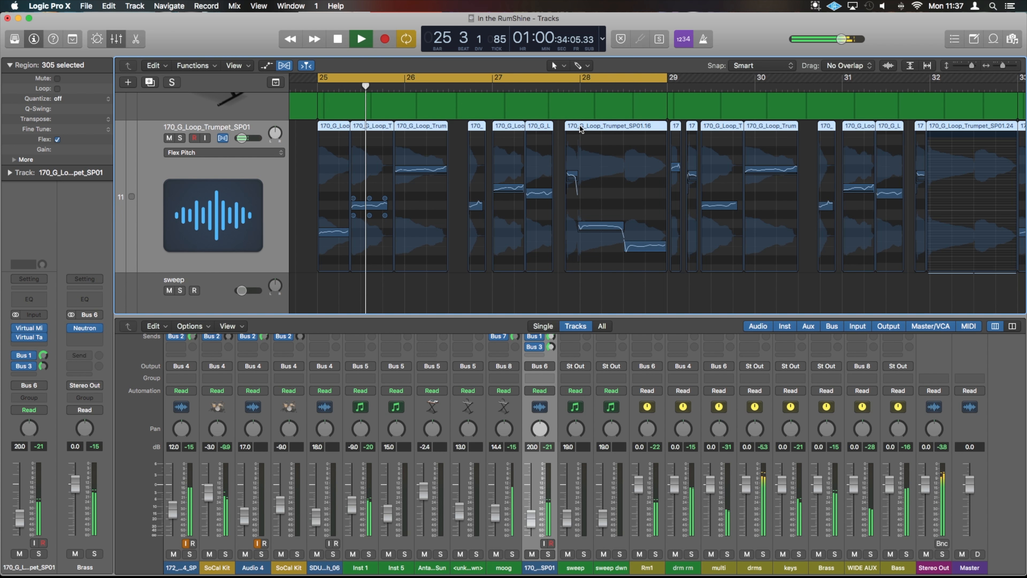
Extend the cycle range's end to bar 32 and play back the trumpet part from bar 25
left_click_drag(480, 81, 602, 87)
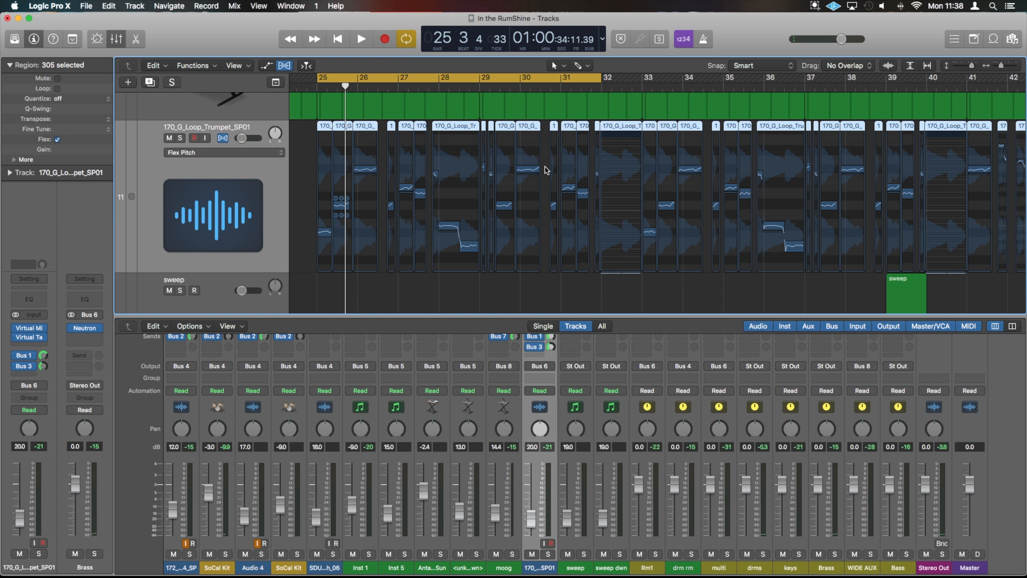
key("space")
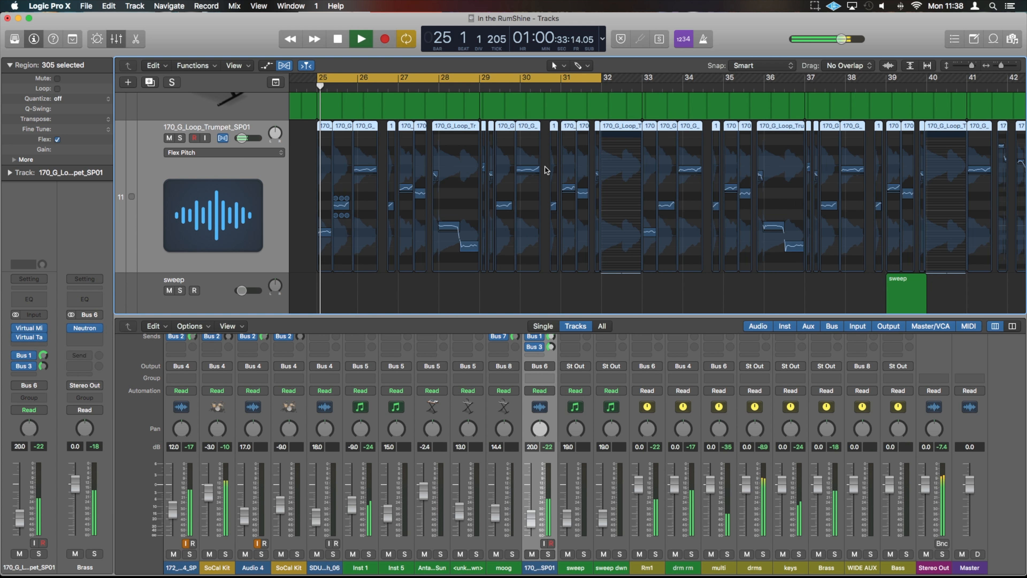
scroll(546, 167, "up", 5)
scroll(546, 169, "right", 1)
scroll(545, 168, "up", 5)
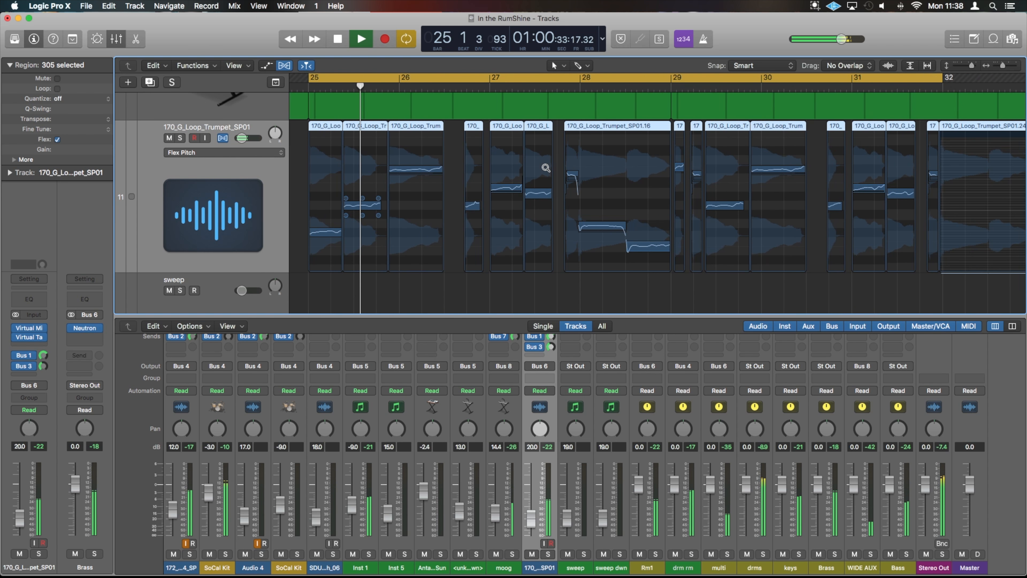
scroll(545, 167, "right", 1)
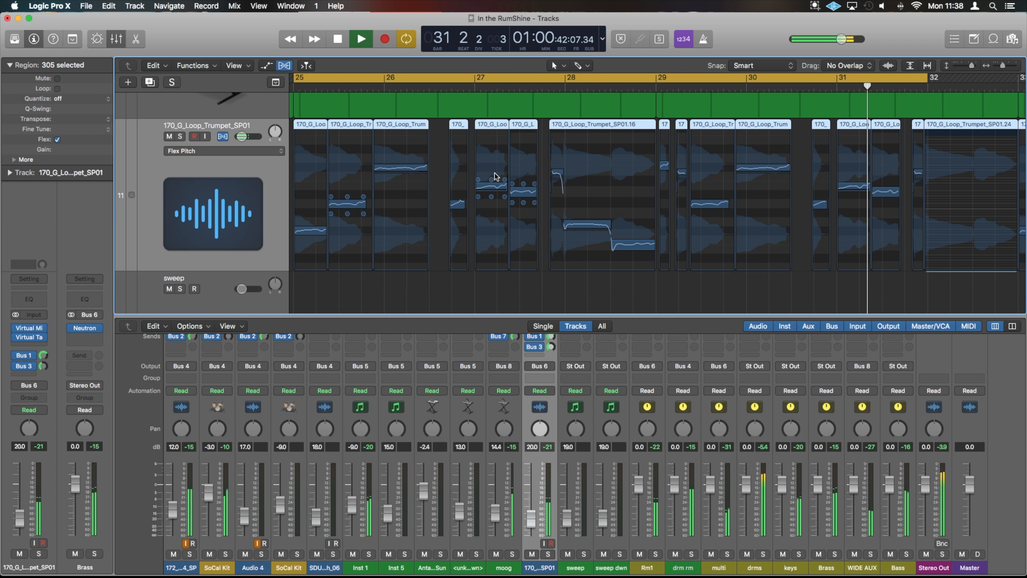
key("space")
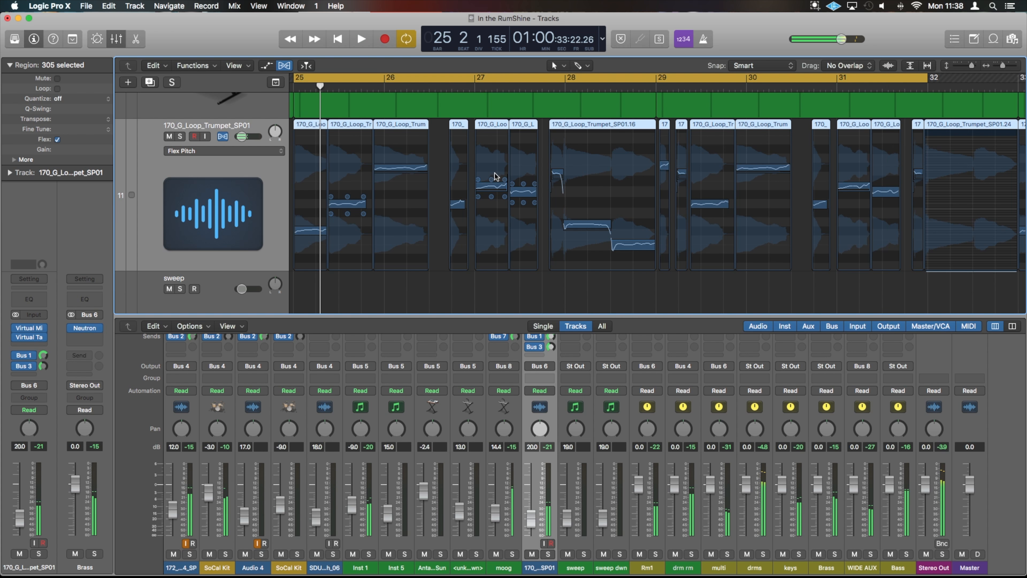
Inspect the pitch curves and note positions of the trumpet regions across the extended cycle range
scroll(496, 177, "down", 5)
scroll(496, 177, "left", 3)
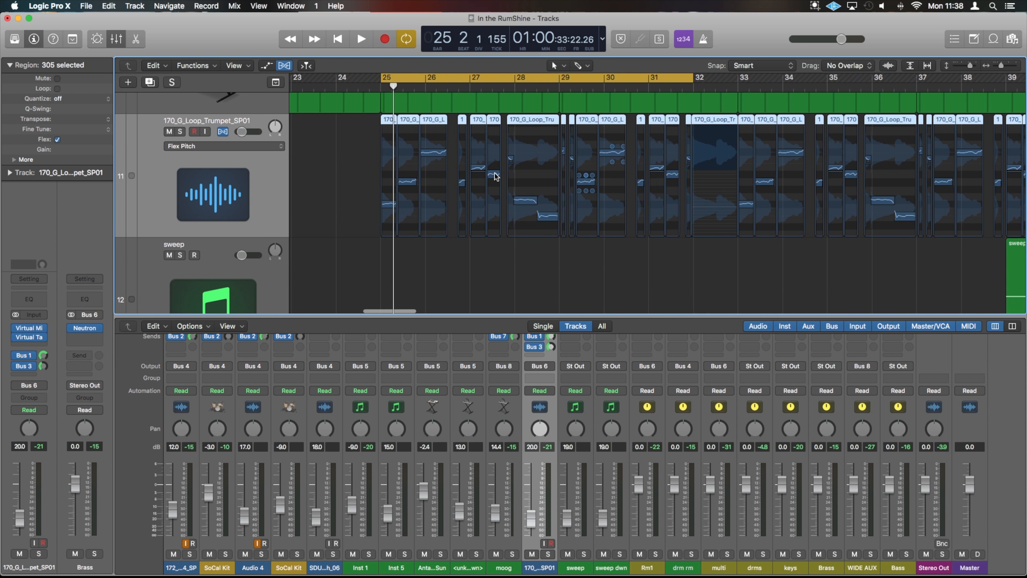
scroll(495, 177, "up", 6)
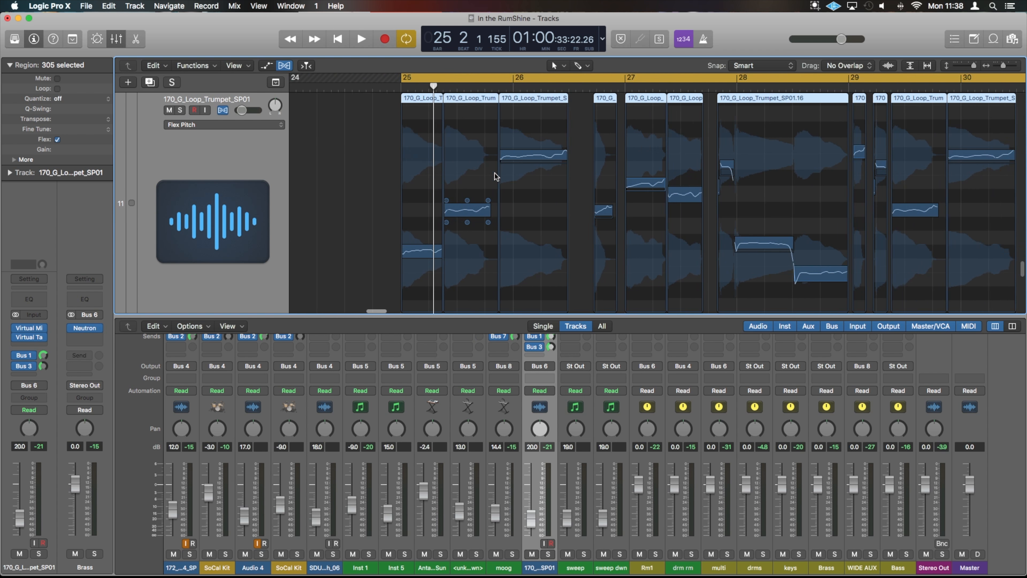
scroll(494, 173, "right", 3)
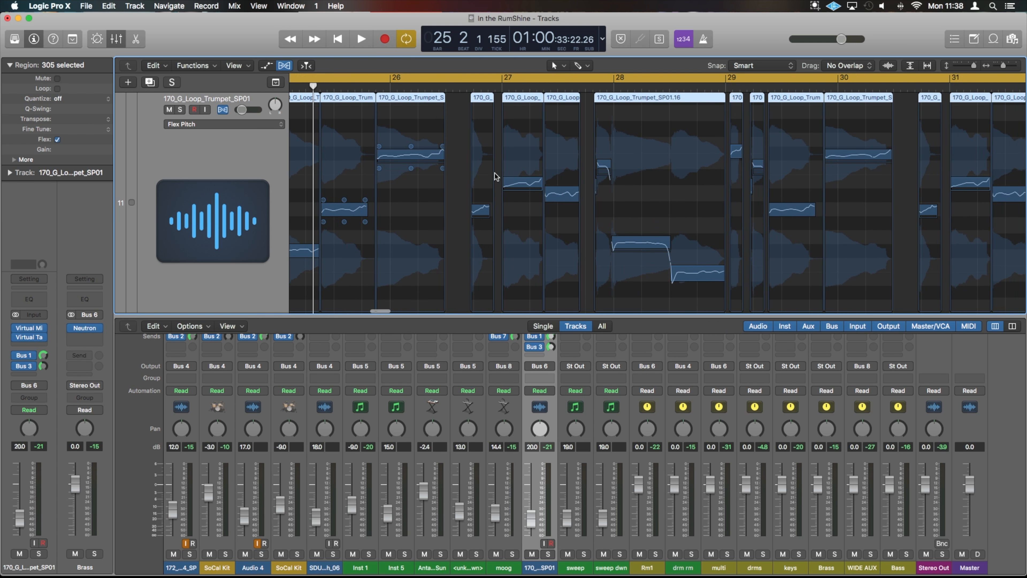
scroll(495, 173, "left", 2)
scroll(494, 173, "up", 3)
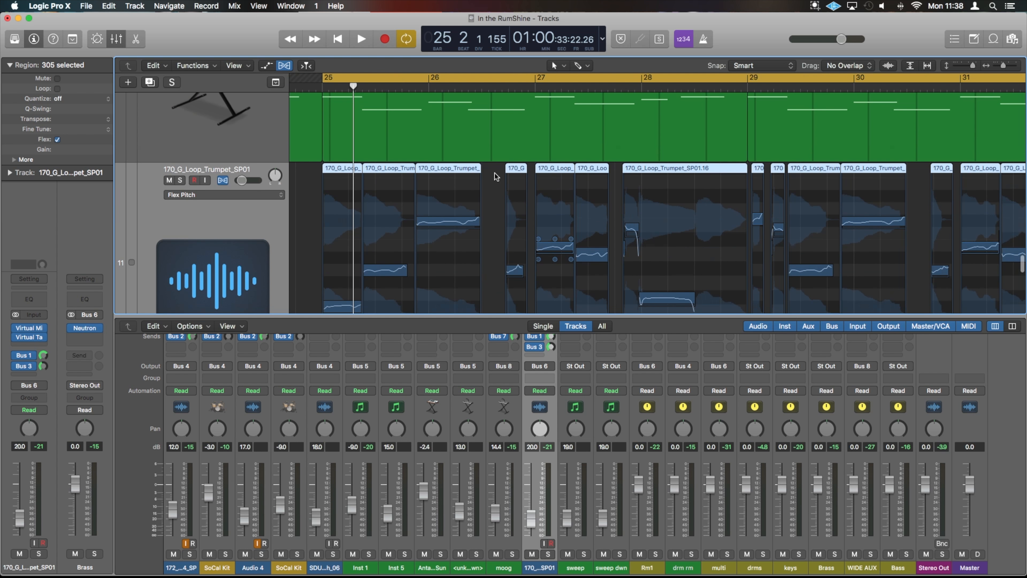
scroll(495, 174, "down", 2)
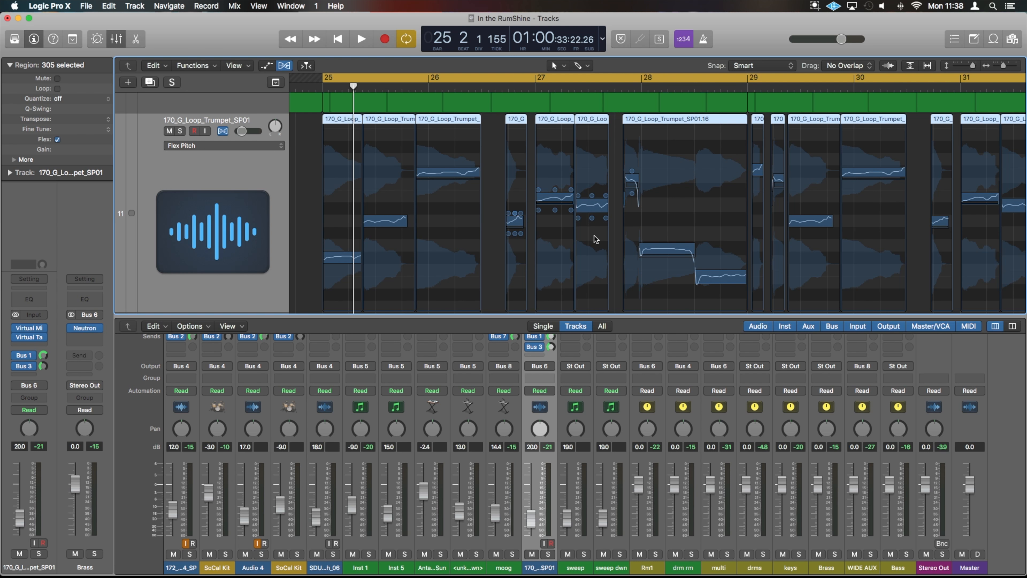
scroll(594, 236, "up", 5)
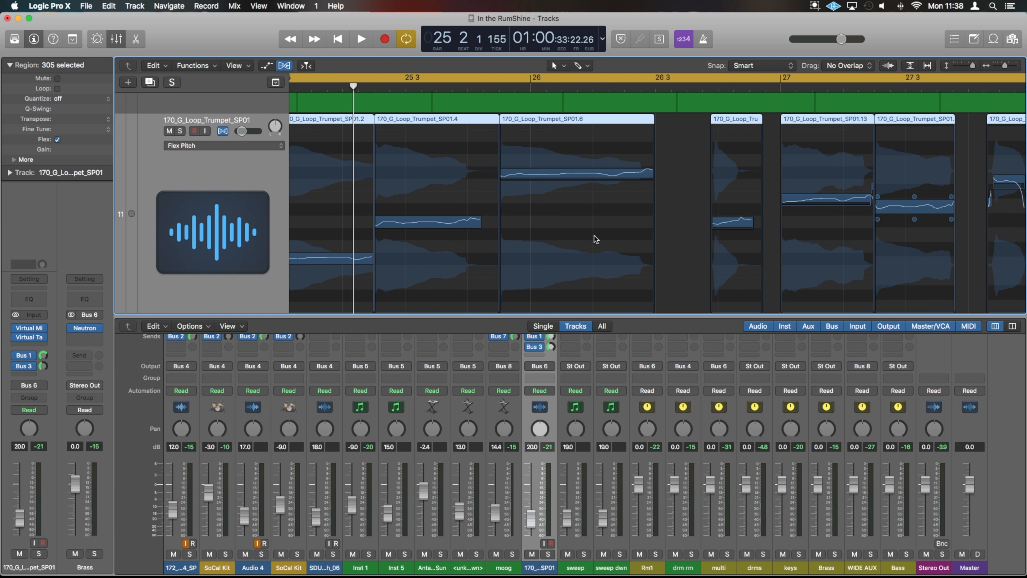
scroll(594, 236, "down", 2)
scroll(594, 239, "up", 2)
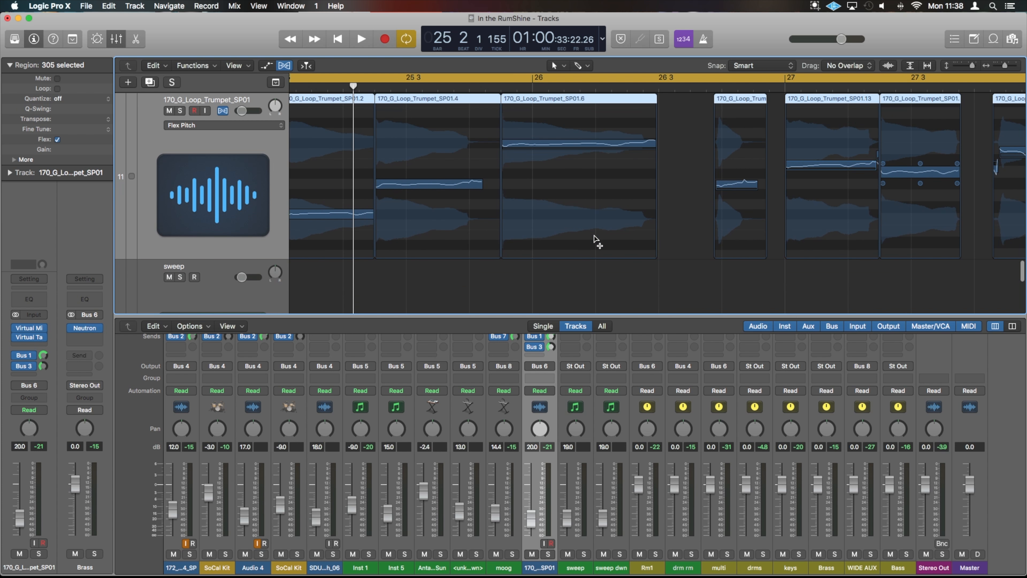
scroll(595, 237, "down", 5)
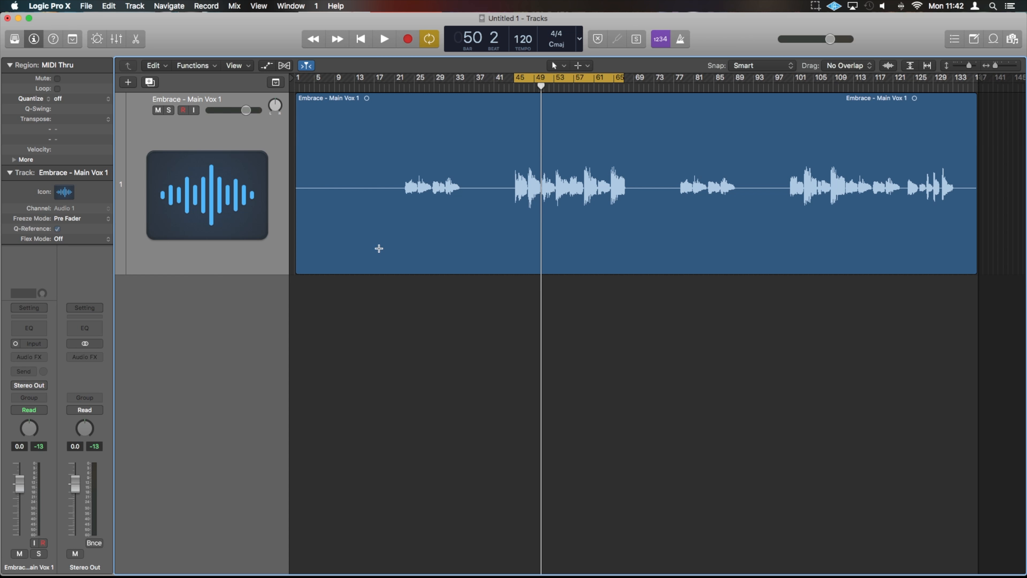
Trim the Embrace - Main Vox 1 region to the section between about bars 44 and 66 and move it to the project start
left_click_drag(297, 271, 511, 245)
left_click_drag(974, 270, 624, 239)
left_click_drag(623, 98, 410, 98)
Set the cycle range from bar 1 across the trimmed vocal region and play it back briefly
key("c")
left_click(301, 85)
left_click_drag(302, 86, 413, 86)
key("space")
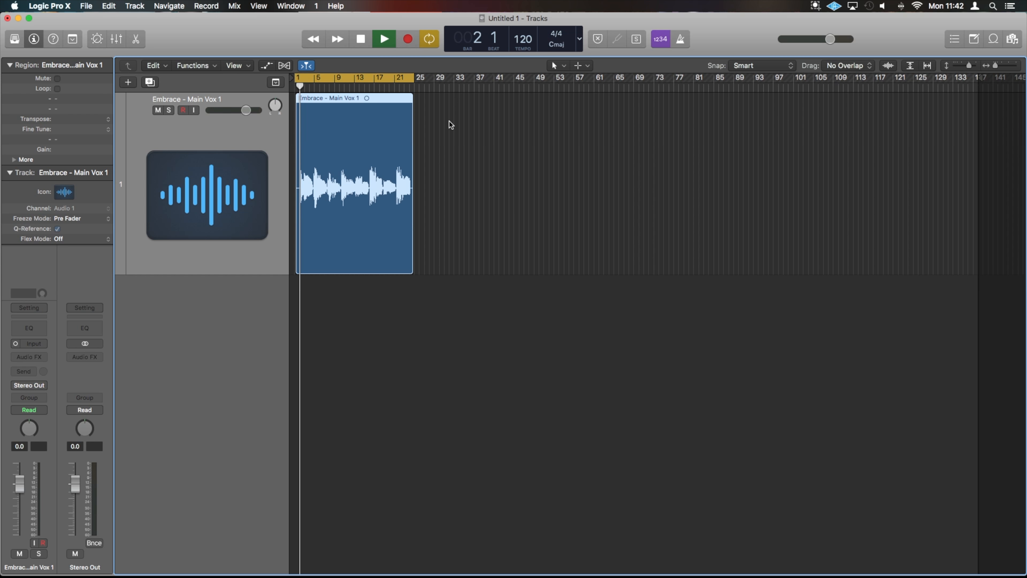
scroll(446, 154, "up", 8)
scroll(446, 154, "left", 3)
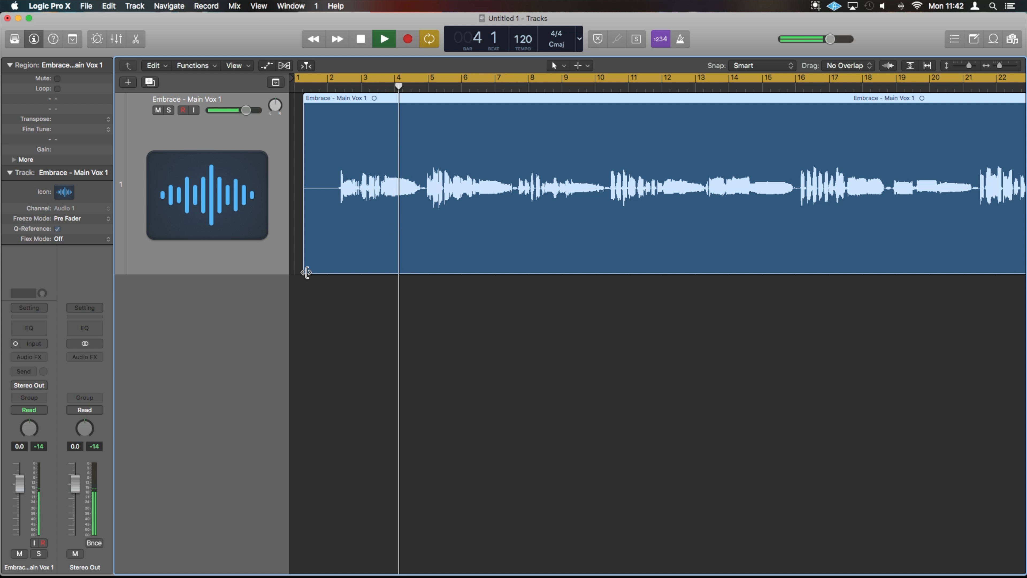
key("space")
Trim the silence before the first vocal phrase by setting the region's start to bar 2, and move the region to bar 1
left_click_drag(306, 272, 332, 269)
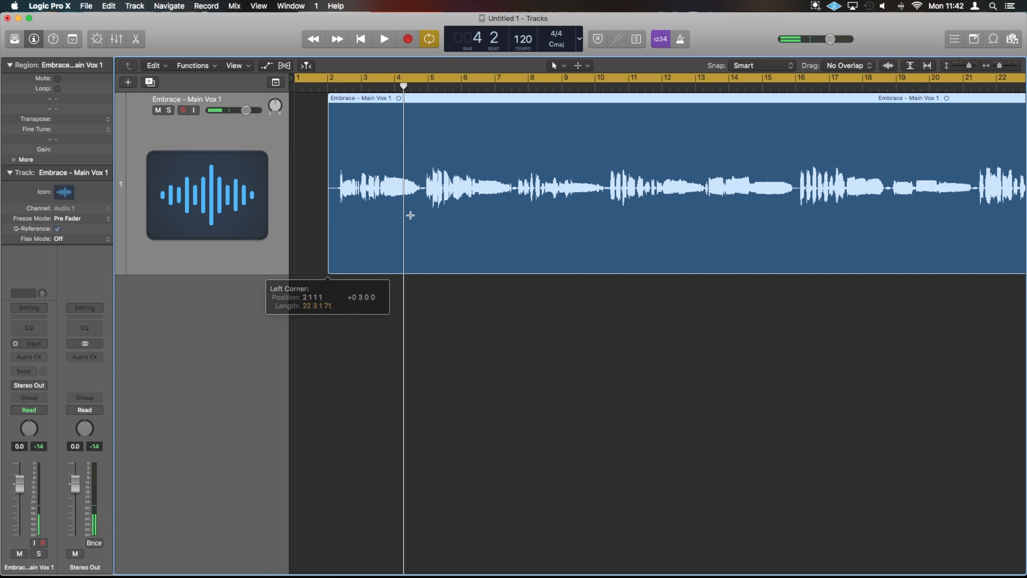
left_click_drag(550, 97, 500, 102)
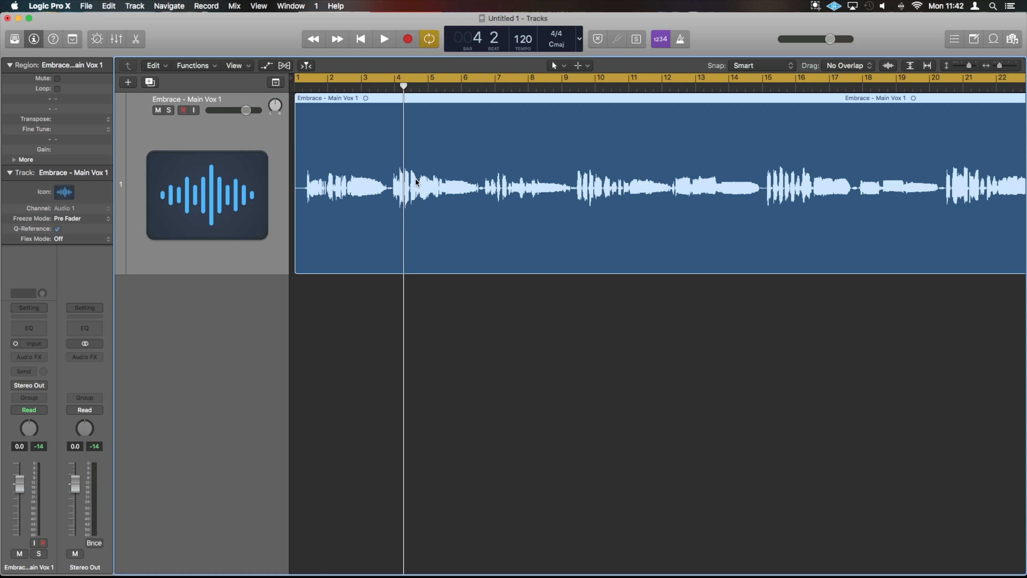
Shorten the cycle range so it ends where the vocal region ends
key("super+Down")
key("super+Down")
key("super+Left")
key("super+Left")
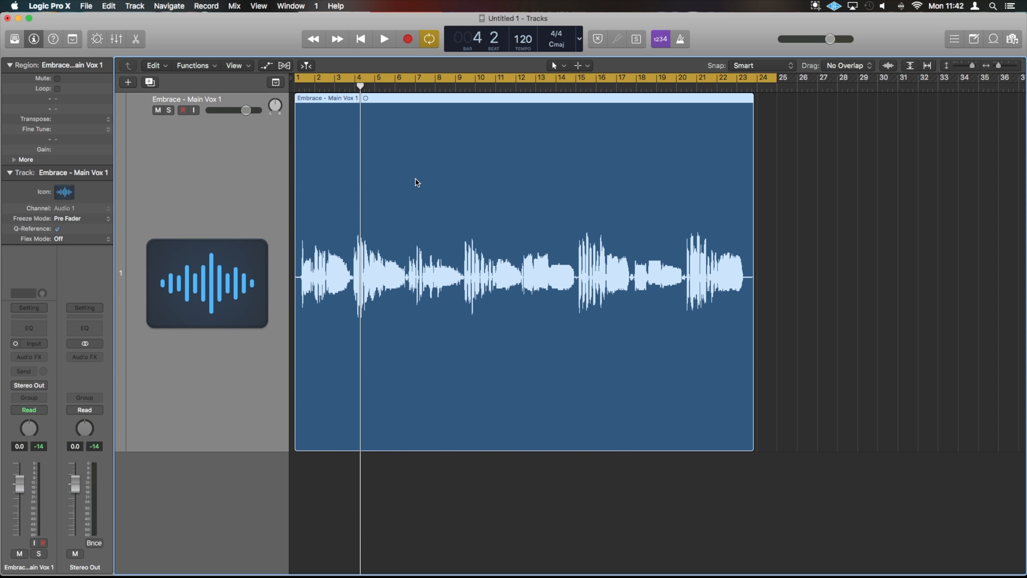
key("super+Right")
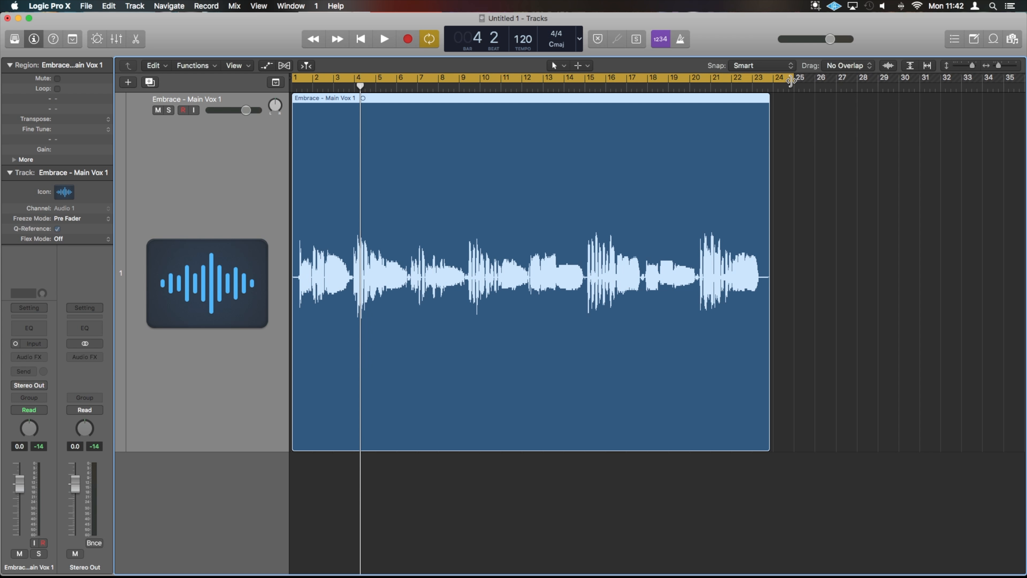
left_click_drag(792, 80, 774, 80)
key("z")
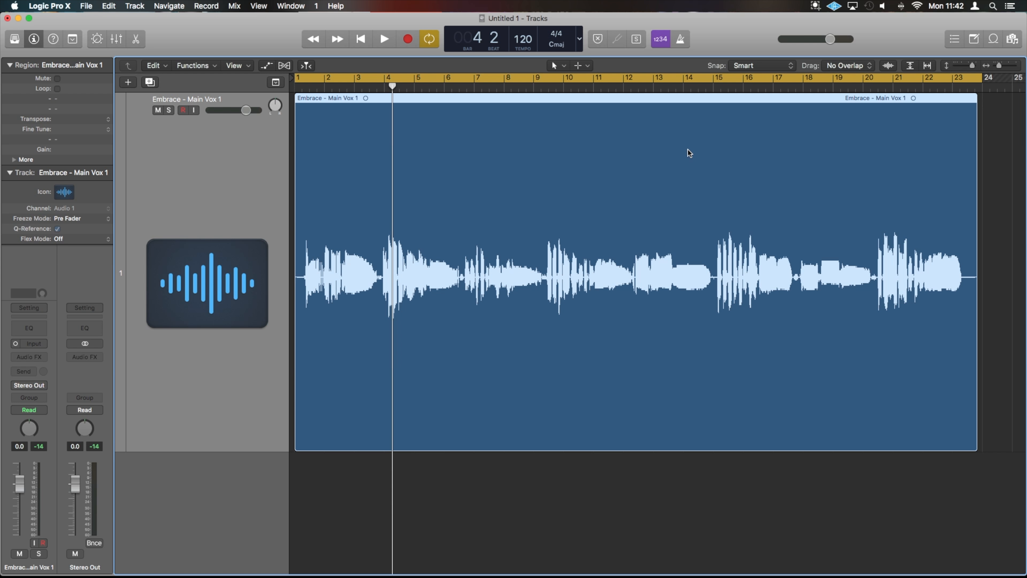
Show the Flex controls and set the Embrace - Main Vox 1 track's flex mode to Flex Pitch
key("super+Up")
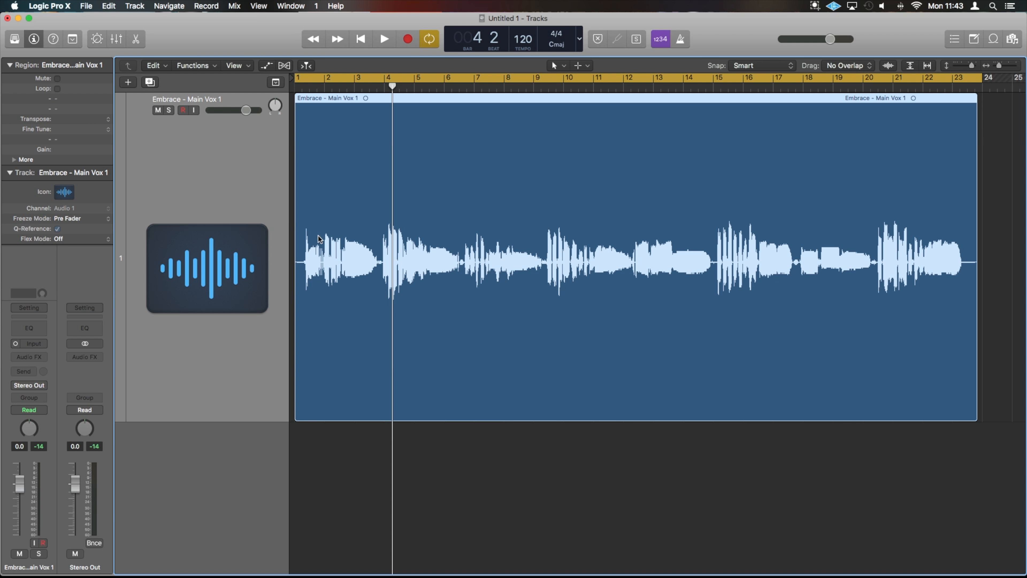
left_click(285, 66)
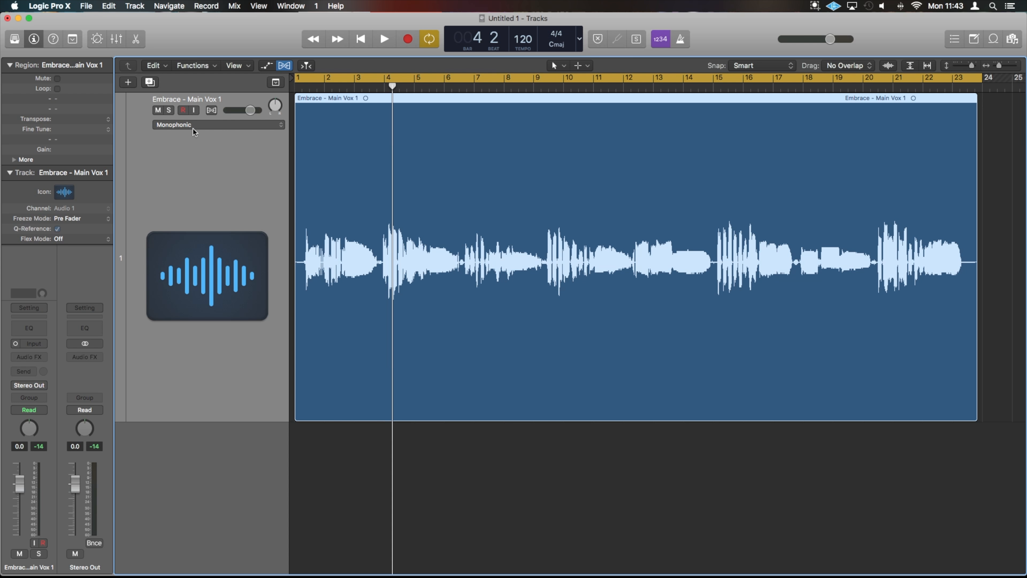
left_click(201, 127)
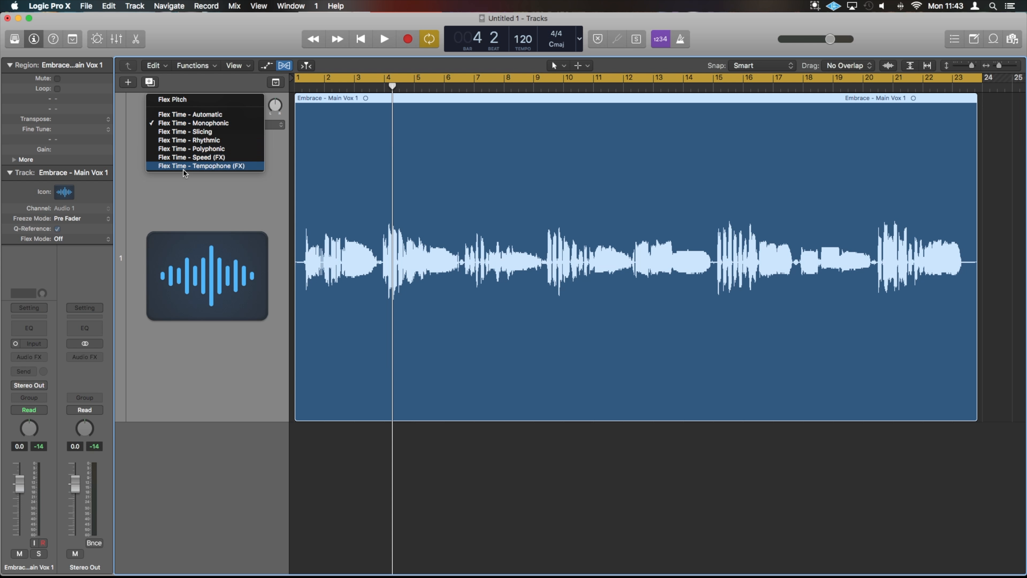
left_click(181, 106)
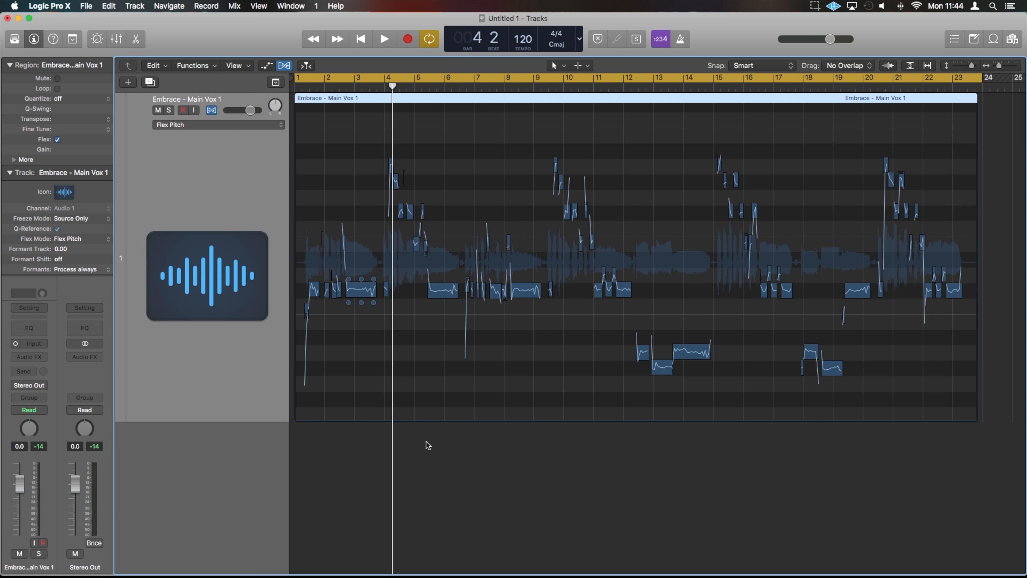
Play the vocal region from the start of the project and stop around bar 5
key("Return")
key("space")
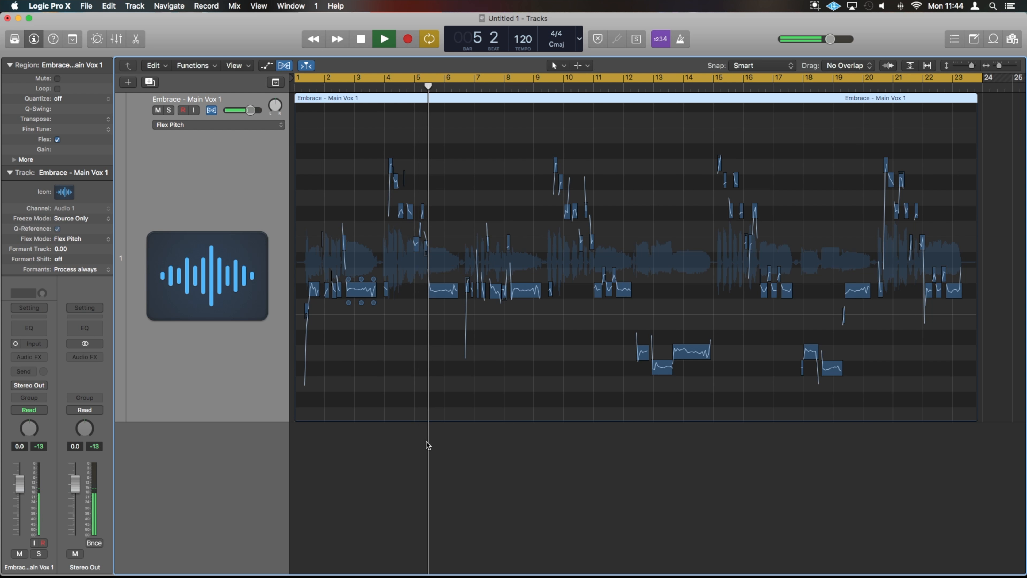
key("space")
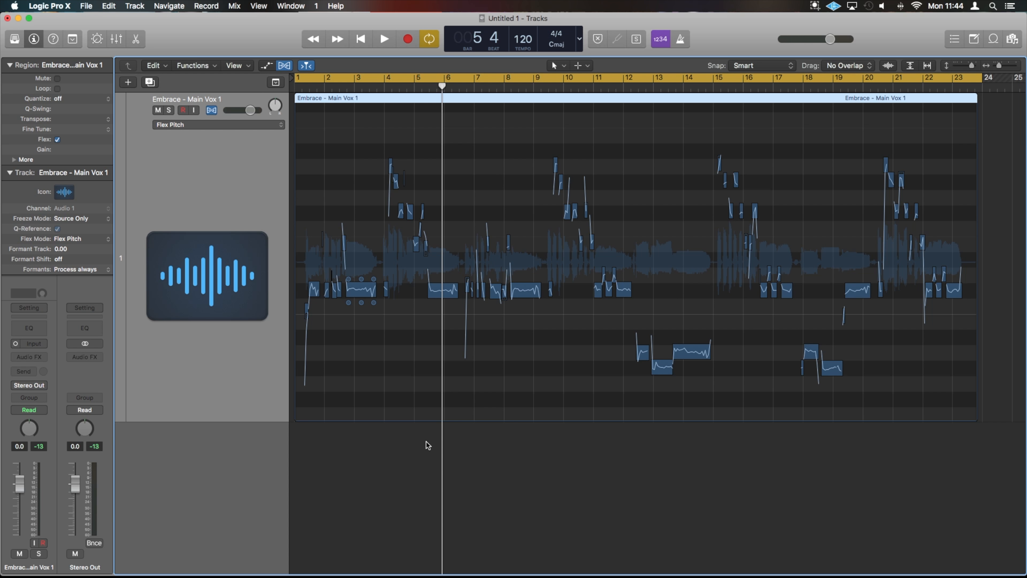
Set the cycle range from bar 1 to bar 7 and return the playhead to the beginning
left_click(426, 441, "ctrl+alt")
left_click(426, 441, "ctrl+alt")
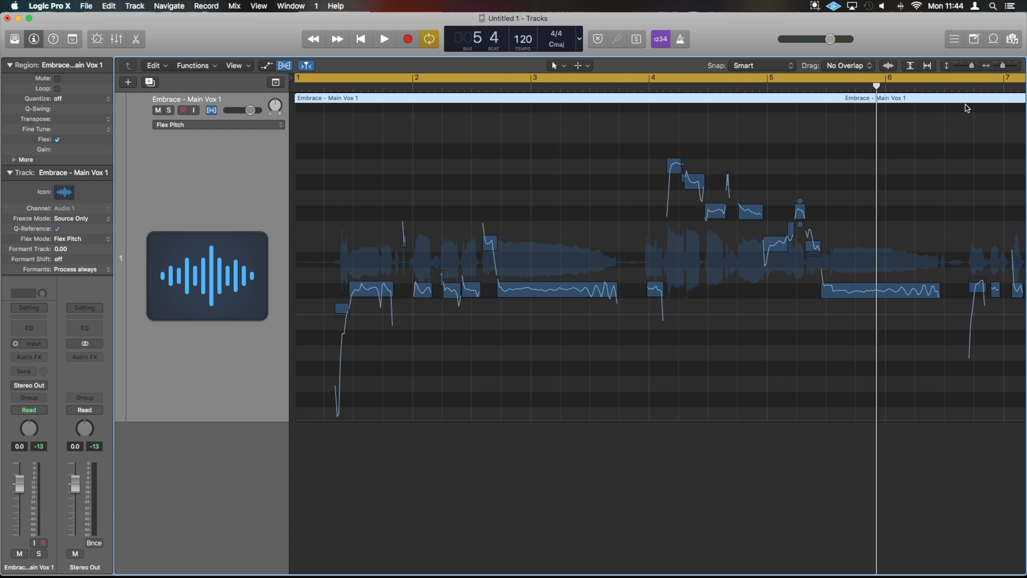
left_click(967, 80)
left_click_drag(1004, 81, 275, 85)
key("Return")
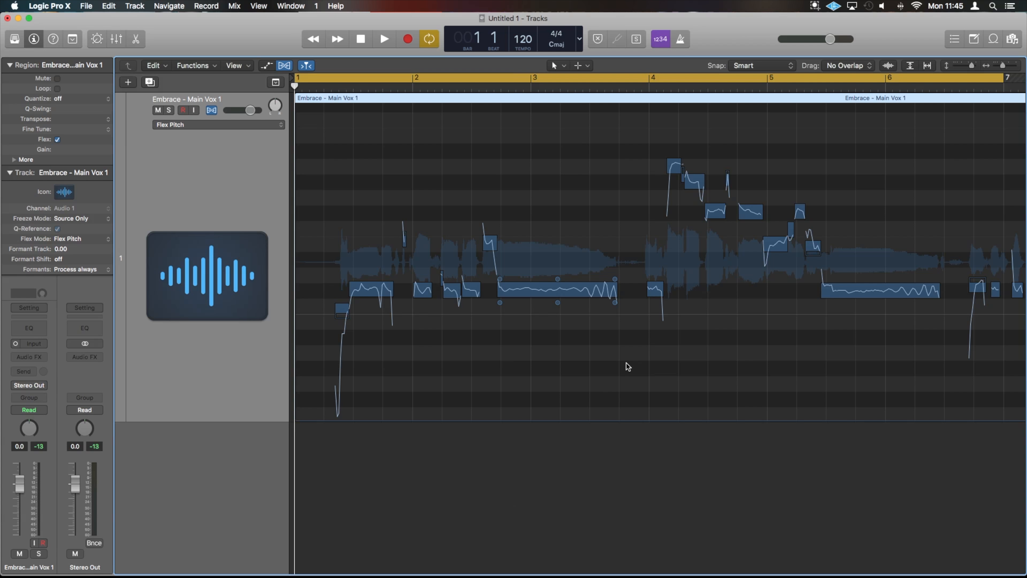
Play the first vocal phrase and view the commands for setting the pitch of all notes, without applying any
key("space")
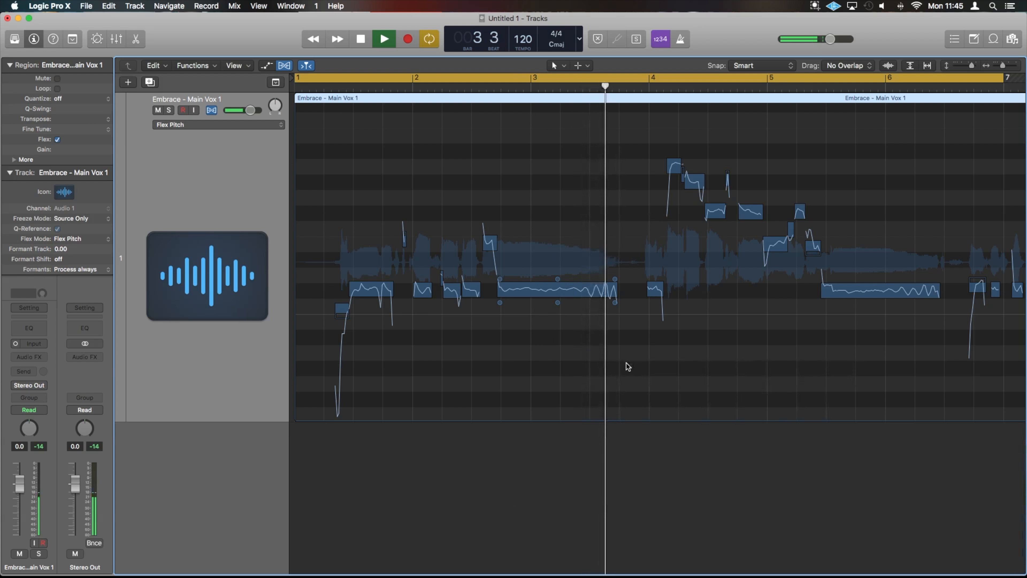
key("space")
right_click(626, 367)
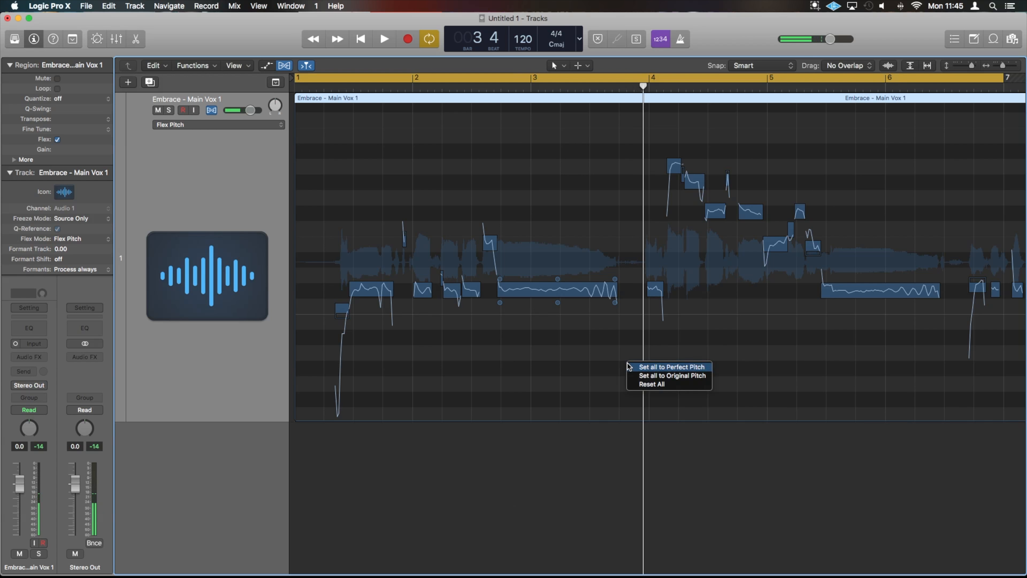
left_click(602, 335)
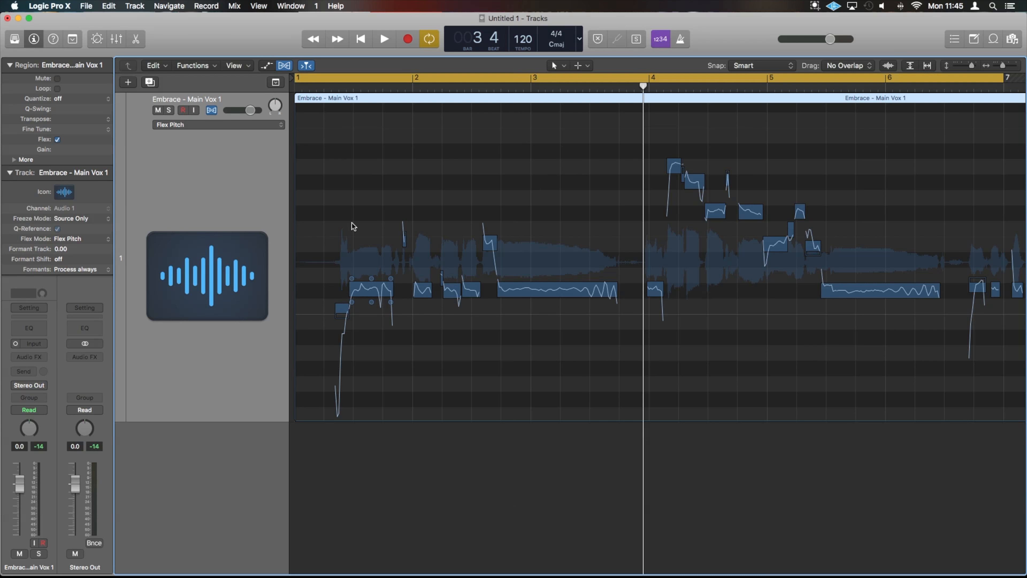
Shorten the cycle range to bars 1 to 4 and audition the opening vocal phrase
key("space")
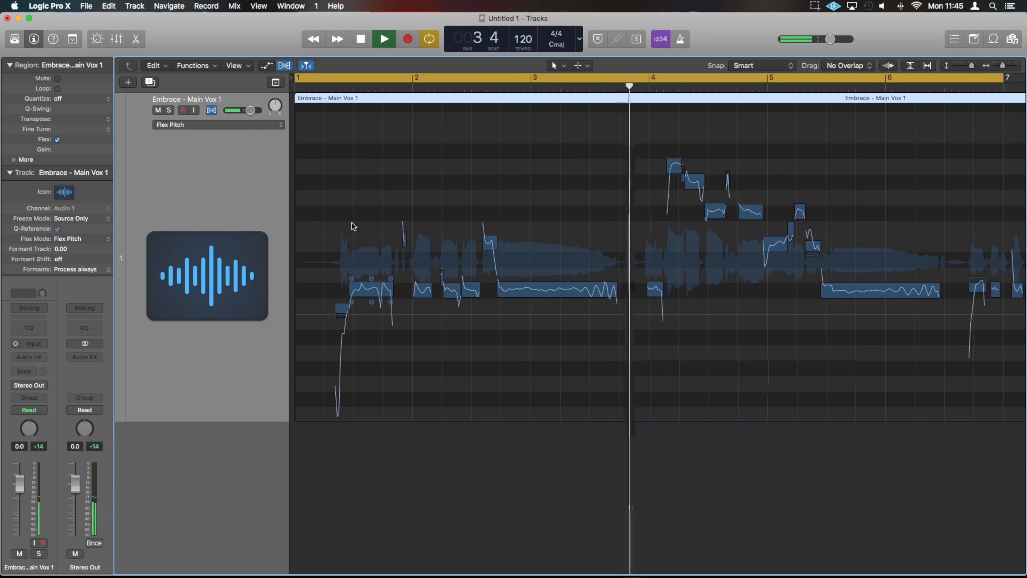
key("space")
left_click_drag(626, 81, 263, 90)
key("super+Right")
key("super+Right")
key("super+Right")
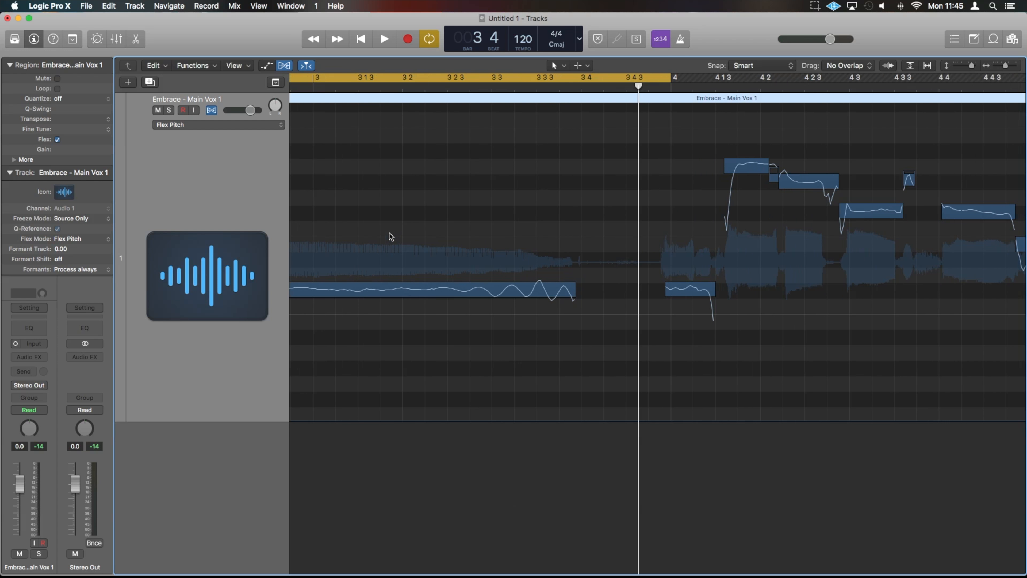
scroll(389, 233, "left", 15)
key("super+Down")
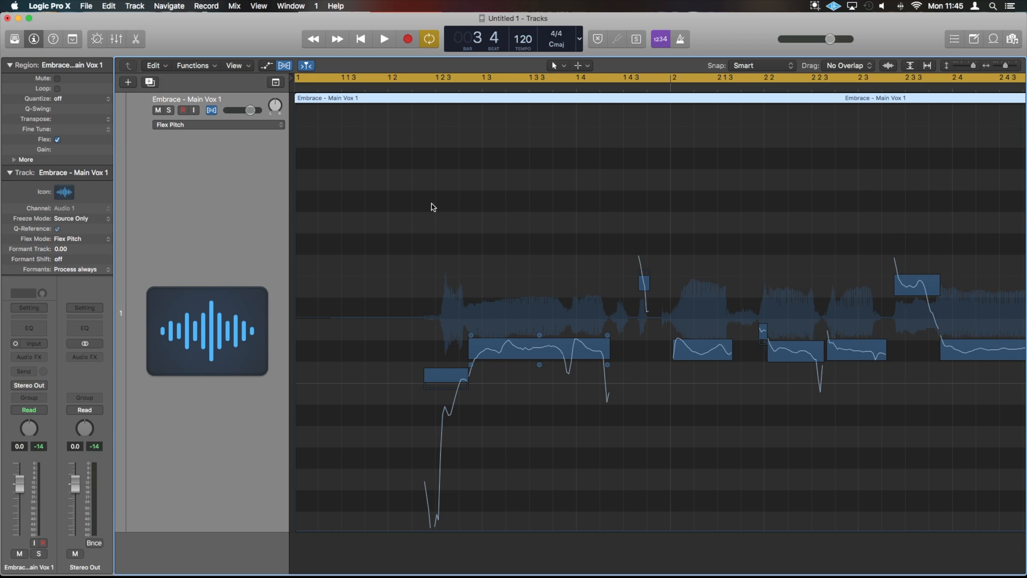
key("space")
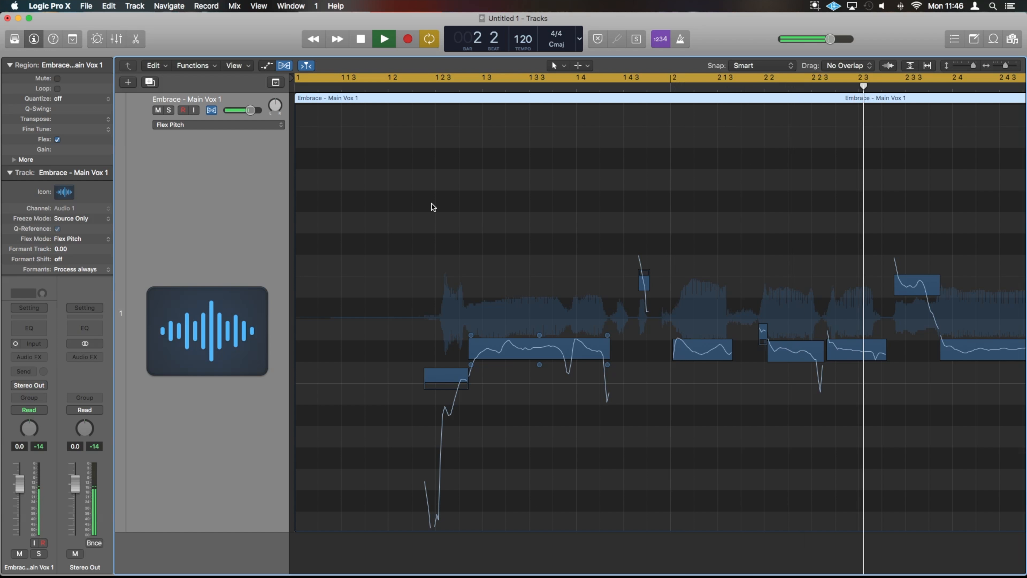
key("space")
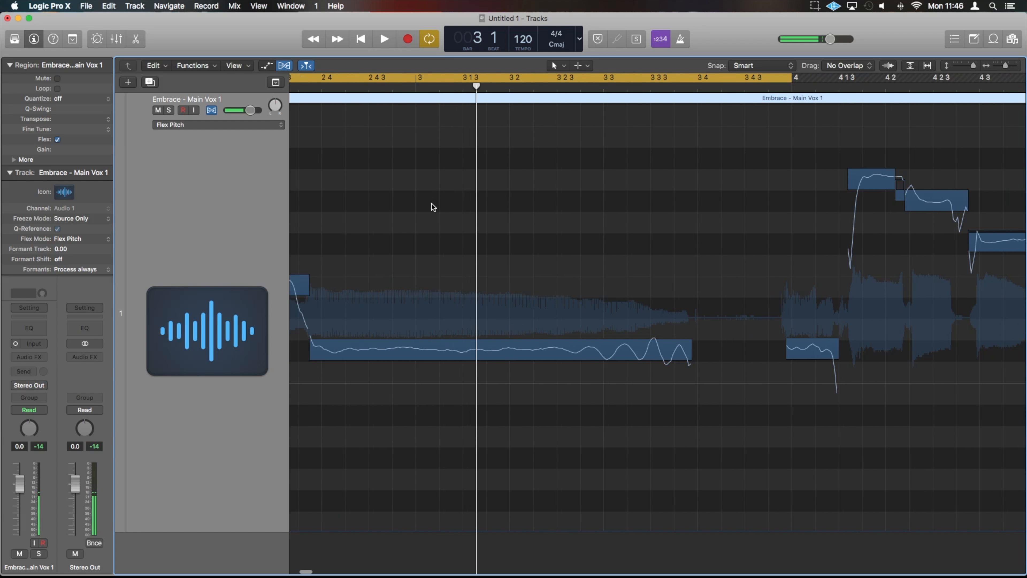
Set the vibrato of the long note starting just before 1 3 to 22%
mouse_move(540, 367)
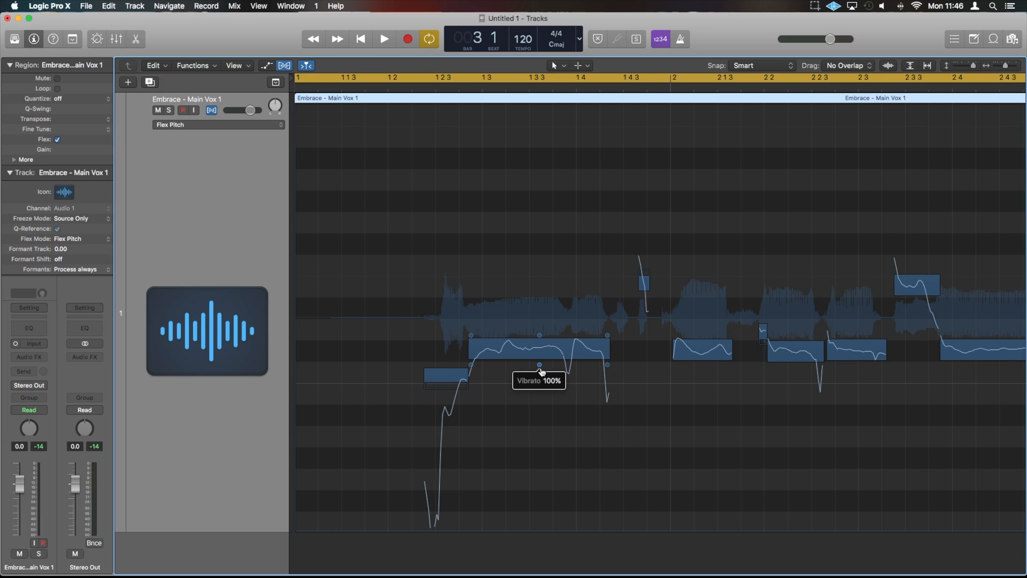
left_click_drag(541, 369, 545, 389)
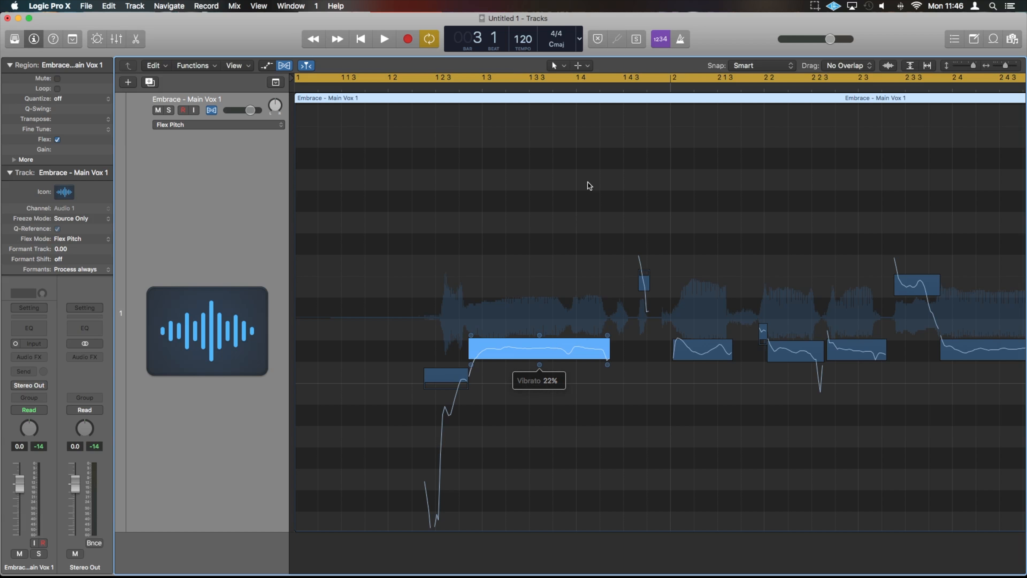
Set the cycle range from bar 1 to bar 2 and play the vocal note with the reduced vibrato
left_click_drag(595, 81, 595, 86)
left_click_drag(310, 79, 310, 78)
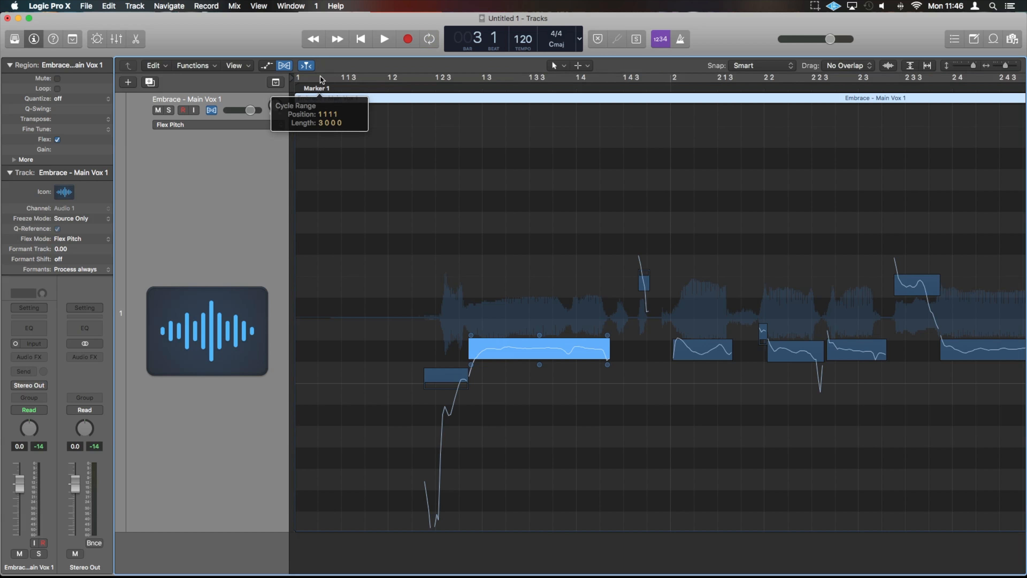
left_click_drag(674, 81, 298, 87)
key("space")
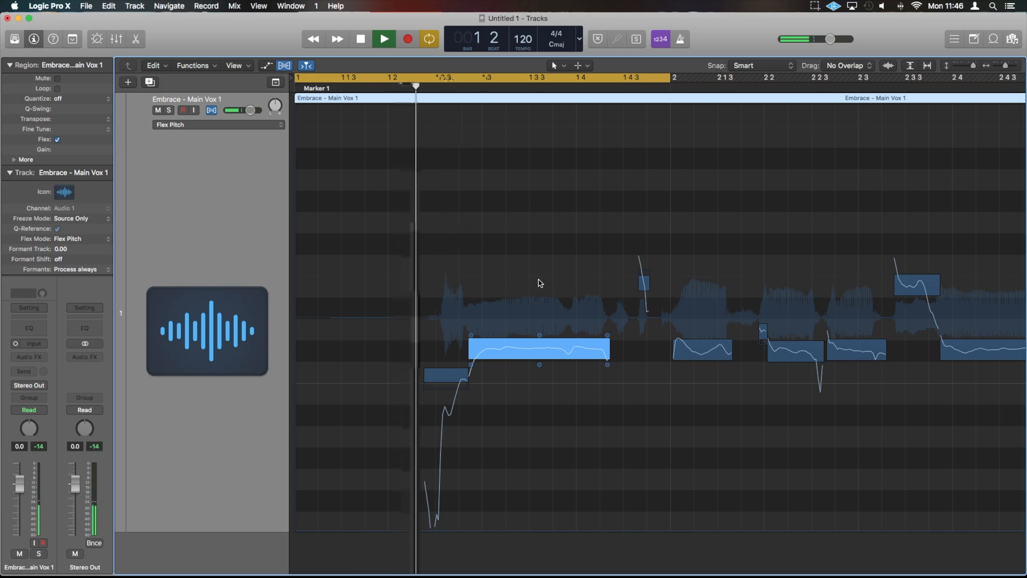
key("space")
Readjust the vibrato of the selected bar 1 note and play the cycled bar again
mouse_move(541, 367)
left_click_drag(540, 365, 541, 391)
key("space")
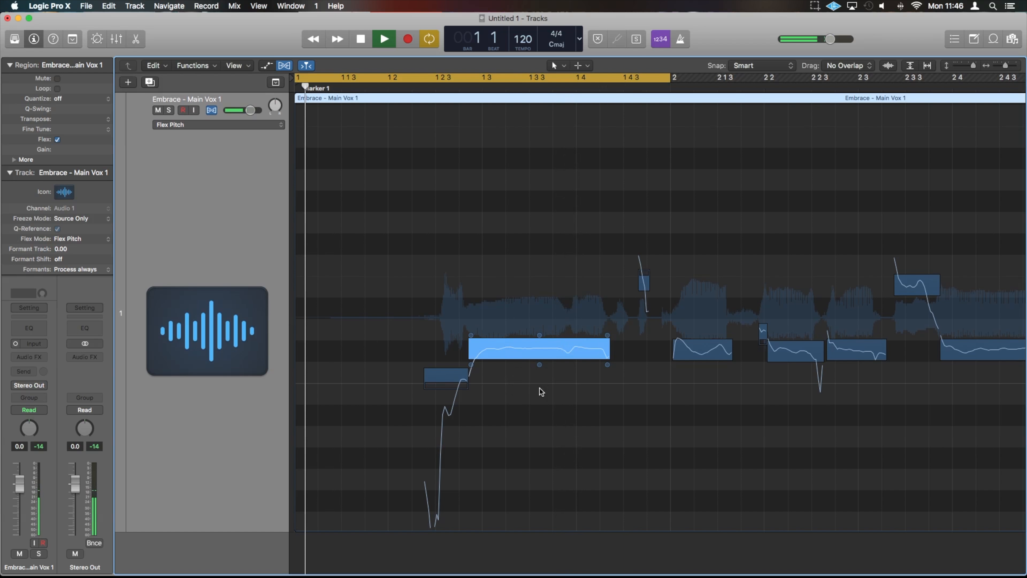
key("space")
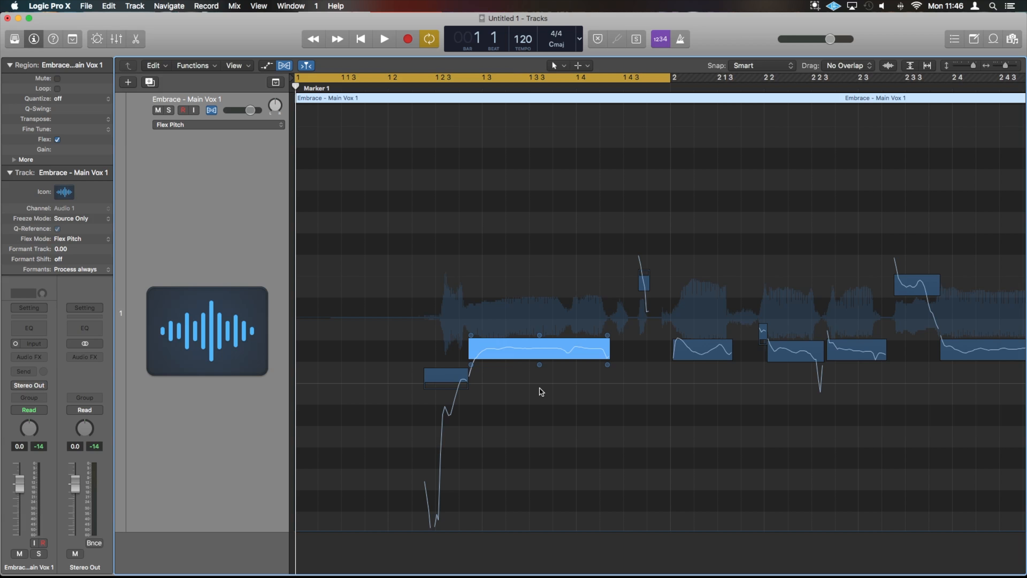
Examine the detected pitch notes and their curves along the whole vocal region
key("z")
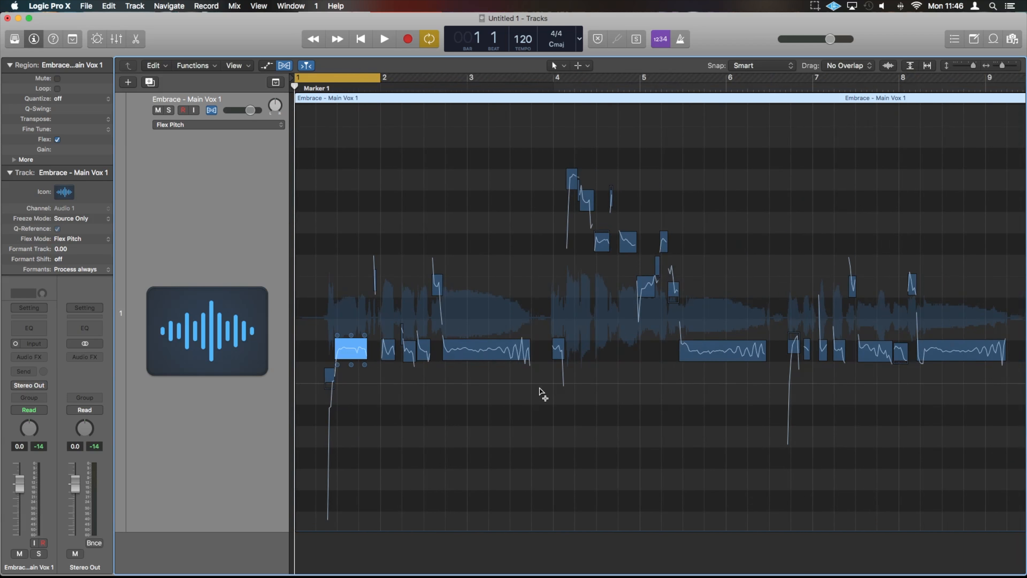
scroll(667, 377, "right", 5)
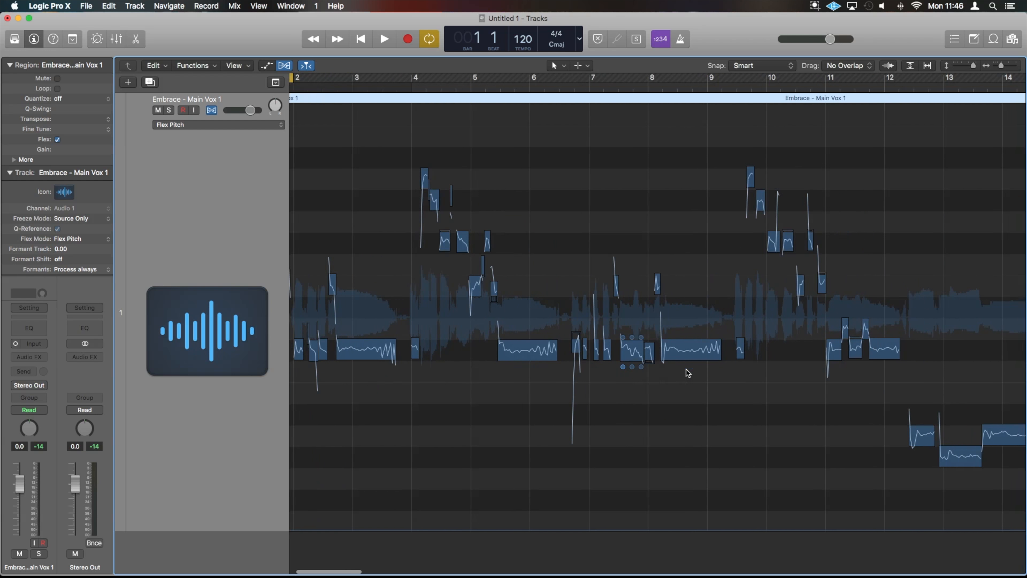
scroll(688, 373, "right", 8)
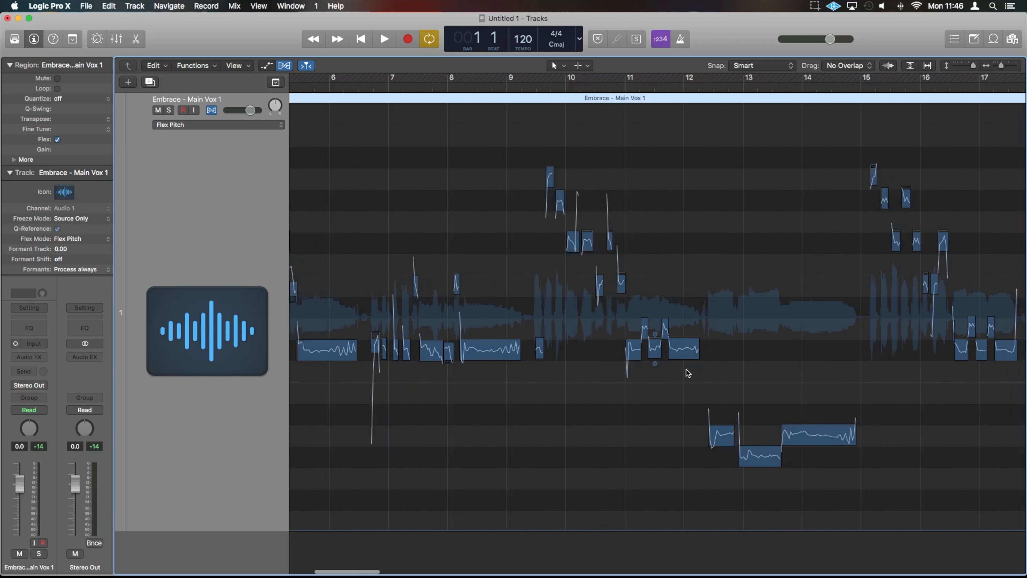
scroll(687, 372, "right", 9)
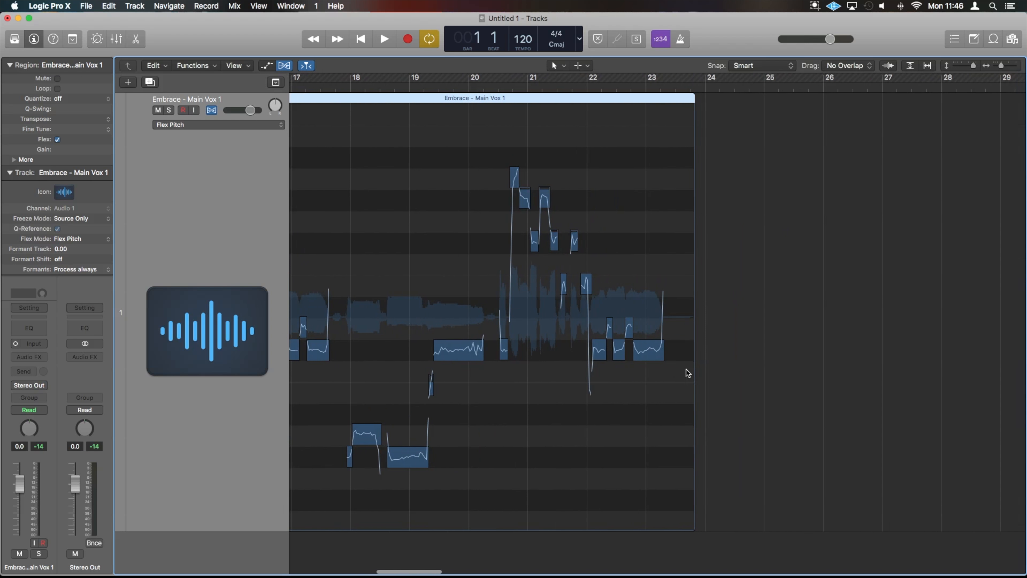
scroll(686, 370, "left", 2)
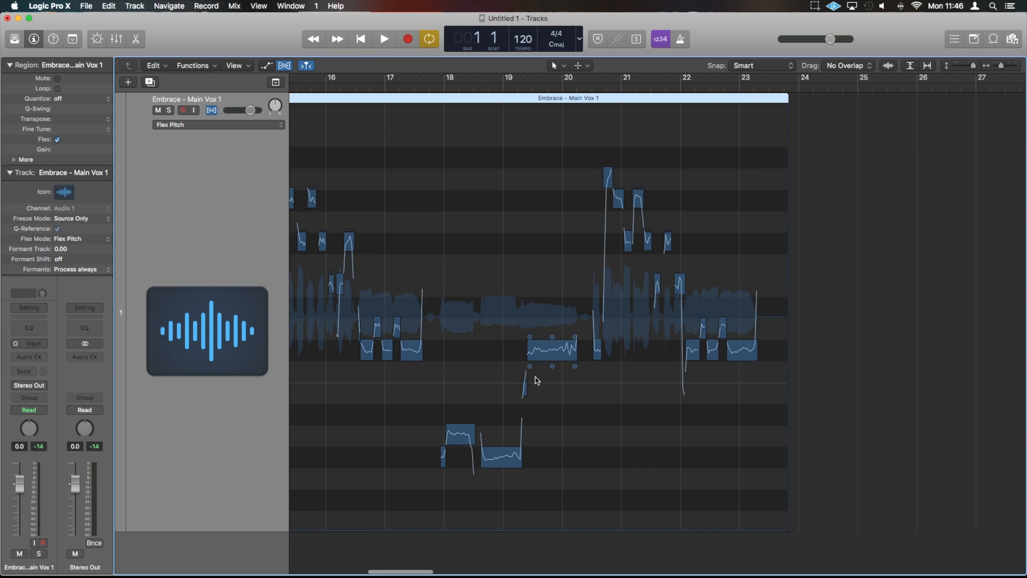
scroll(602, 389, "left", 3)
scroll(602, 389, "left", 12)
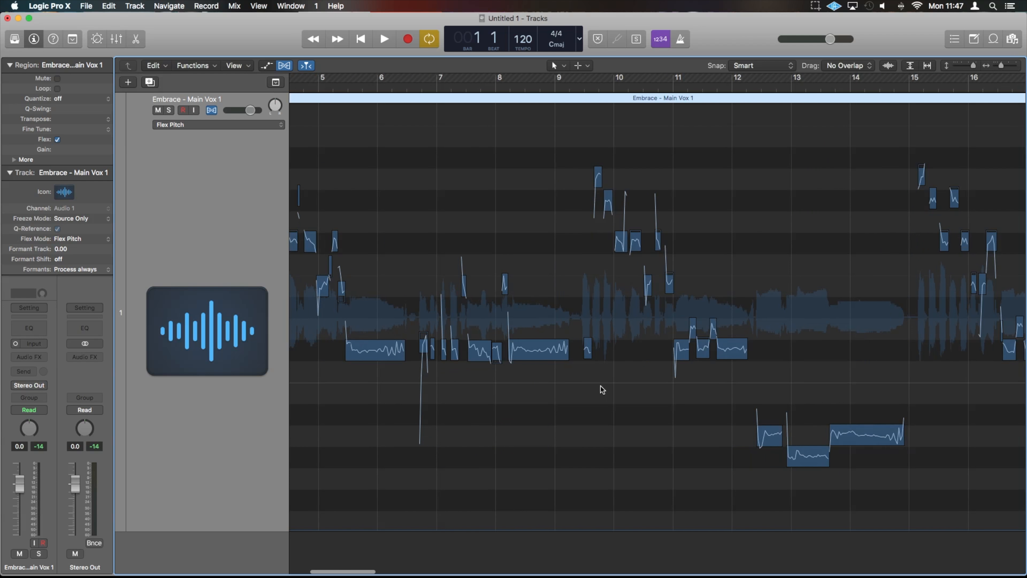
scroll(601, 386, "up", 8)
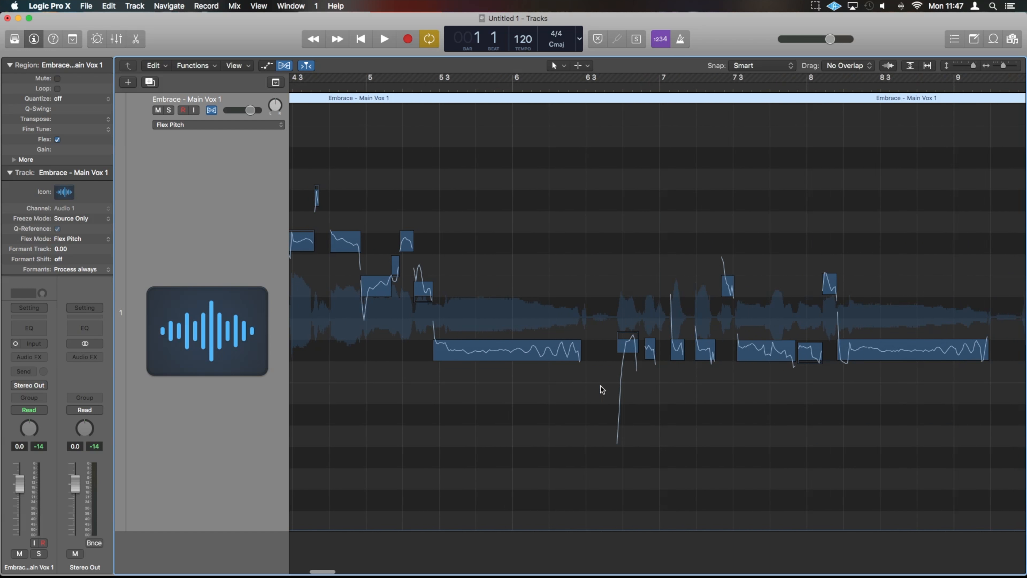
scroll(601, 386, "right", 3)
Set the vibrato of the selected long note in bar 1 to 24%
scroll(840, 255, "left", 12)
scroll(429, 139, "up", 6)
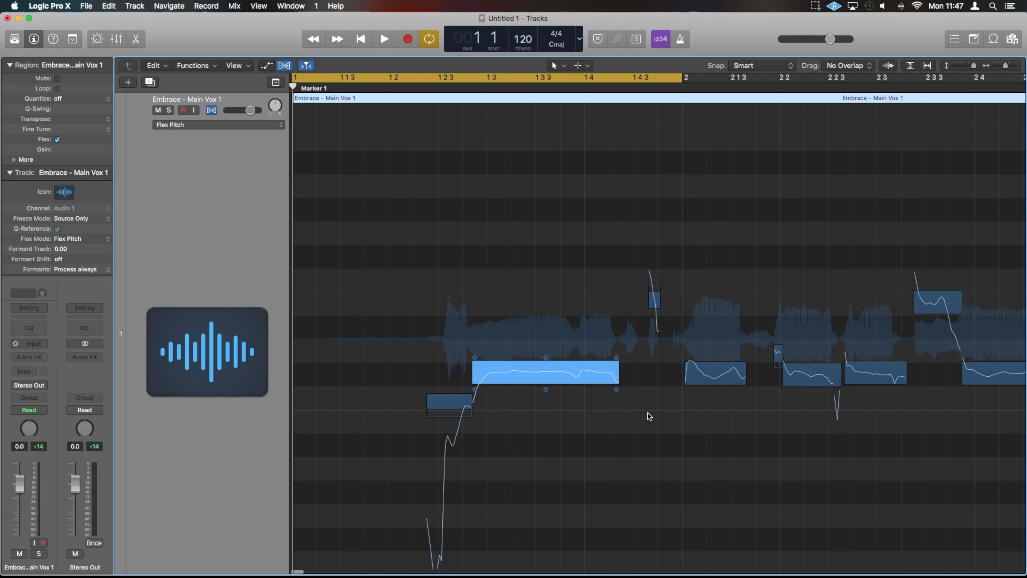
mouse_move(546, 389)
left_mouse_down()
mouse_move(551, 380)
mouse_move(551, 389)
left_mouse_up()
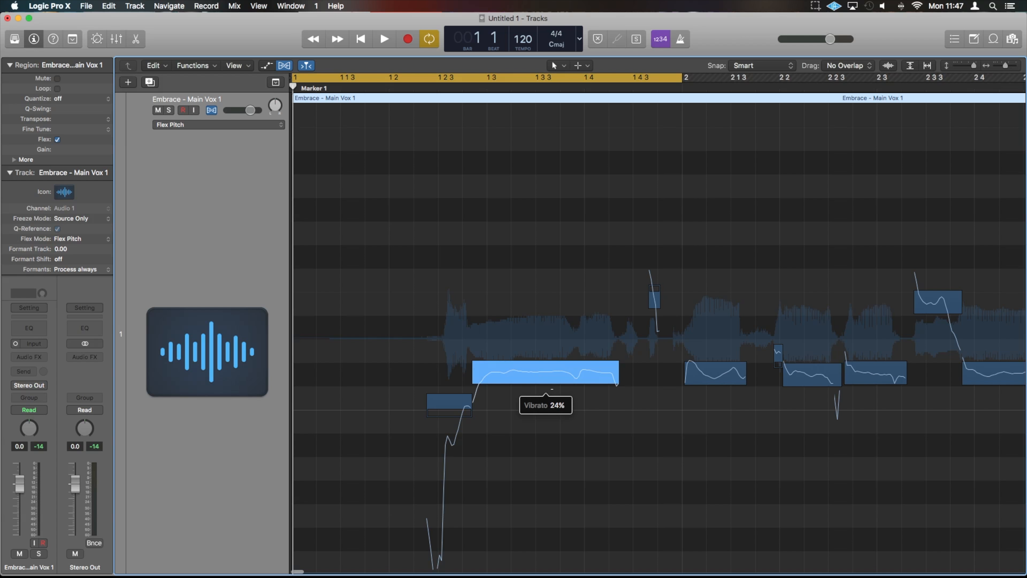
key("super+Left")
key("super+Right")
key("super+Right")
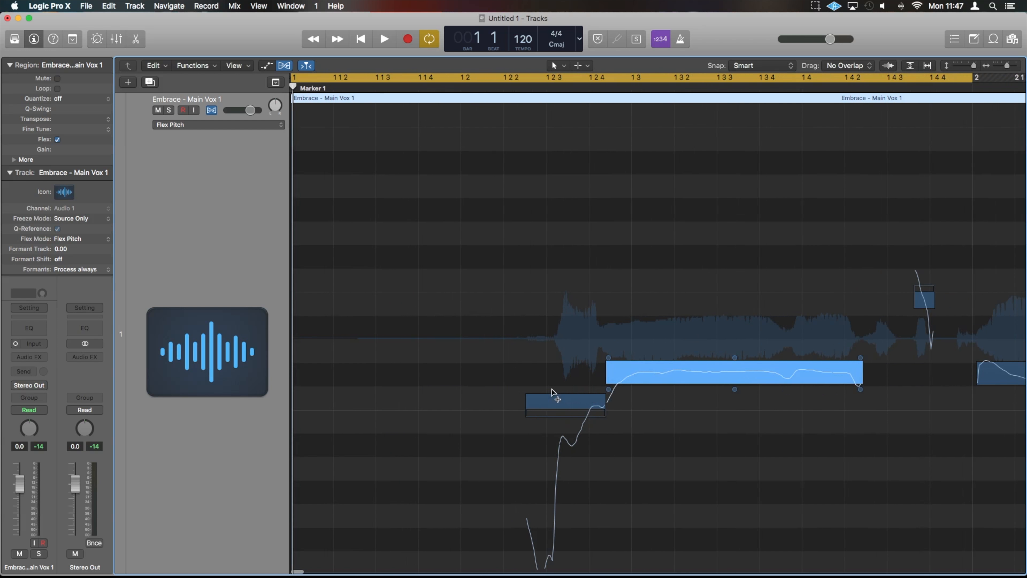
Set the cycle range from 4 1 3 to 4 4 around the high notes in bar 4 and play it
key("super+Left")
key("super+Left")
key("super+Left")
scroll(588, 303, "right", 10)
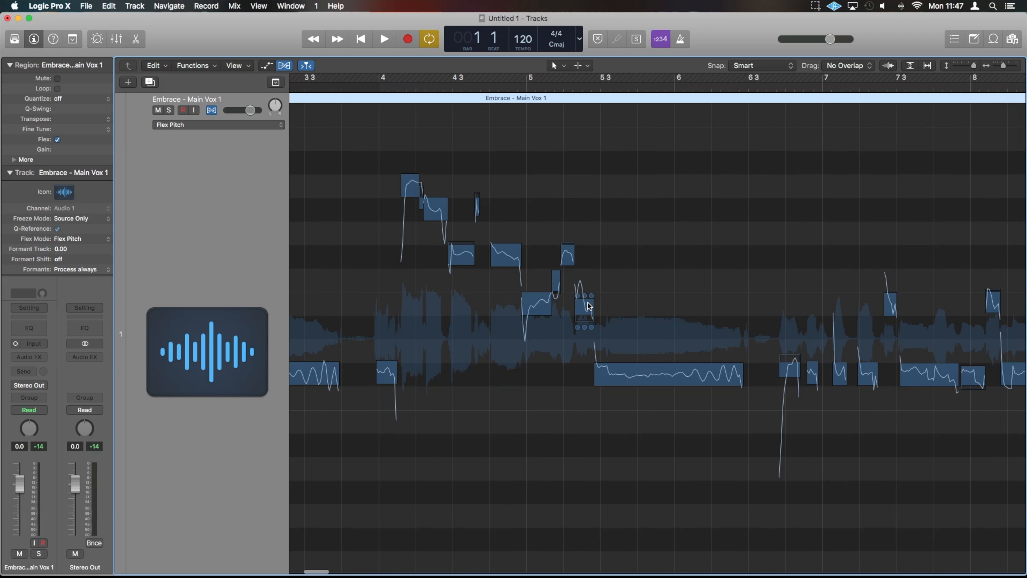
scroll(589, 306, "left", 4)
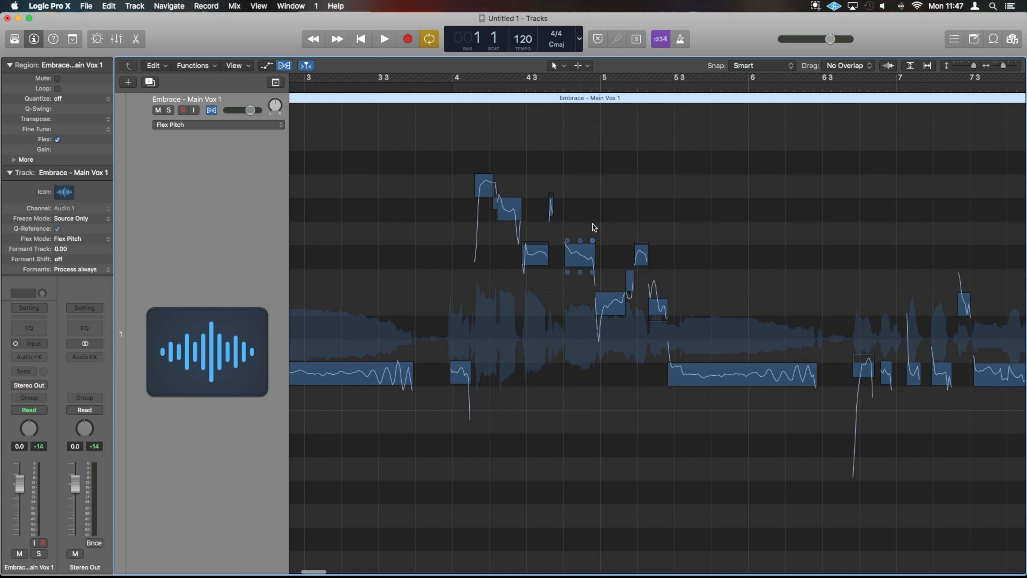
key("super+Right")
key("super+Right")
key("super+Right")
key("super+Right")
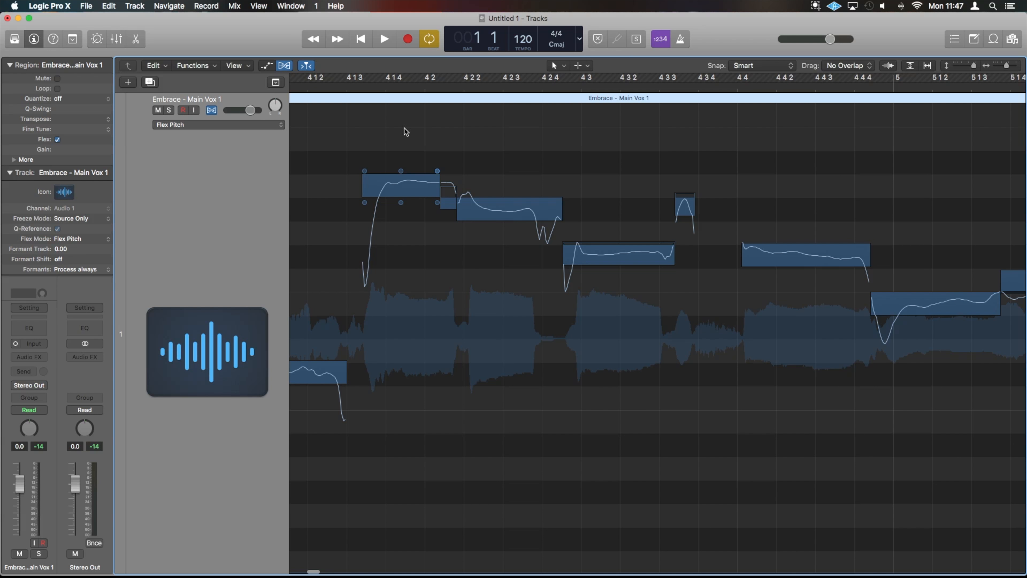
left_click_drag(342, 81, 737, 86)
key("space")
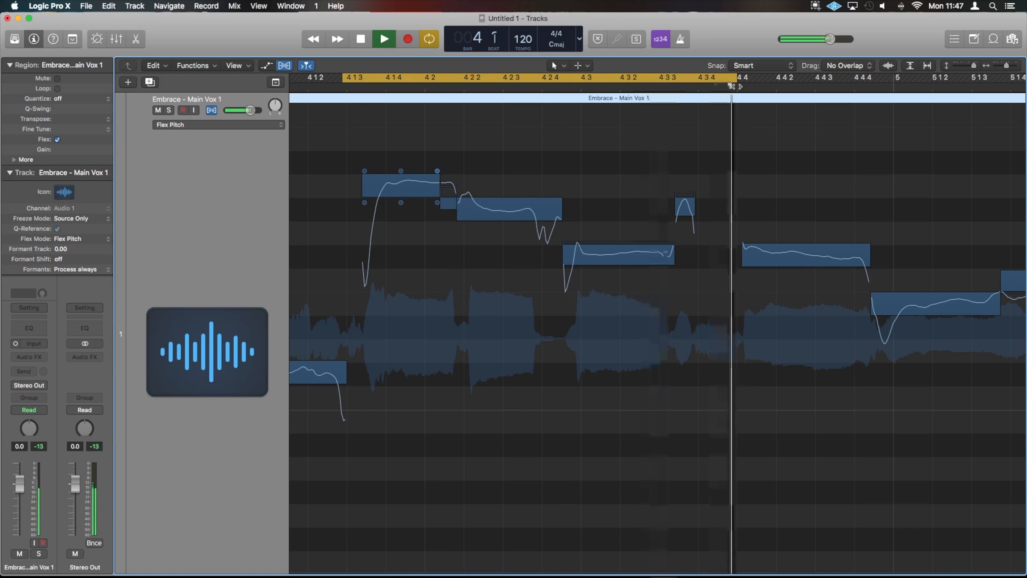
key("space")
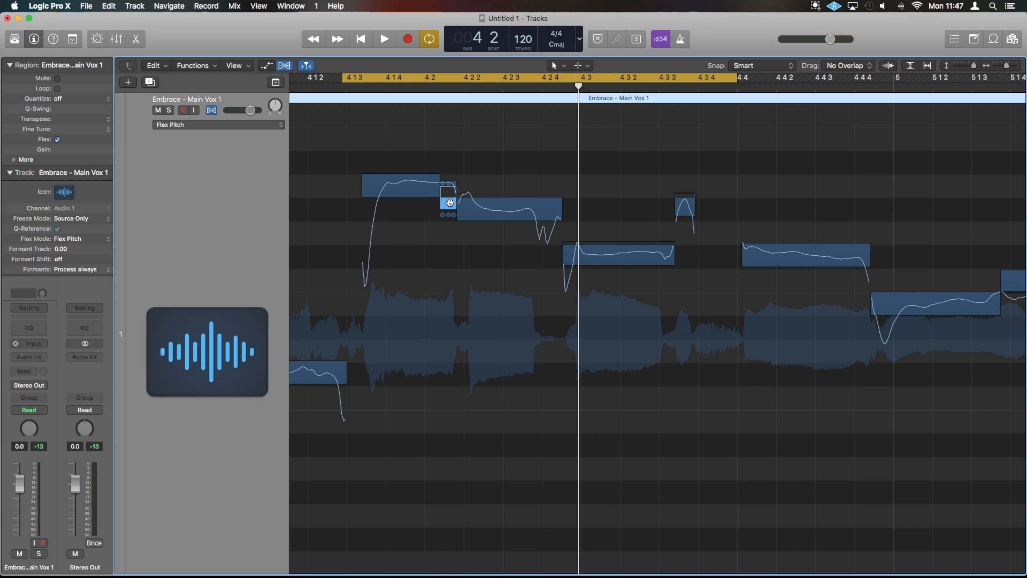
Lower the fine pitch of the selected short note just after 4 2 and play the cycled phrase
mouse_move(449, 201)
left_mouse_down()
mouse_move(450, 230)
mouse_move(451, 148)
mouse_move(449, 205)
mouse_move(448, 192)
left_mouse_up()
mouse_move(449, 189)
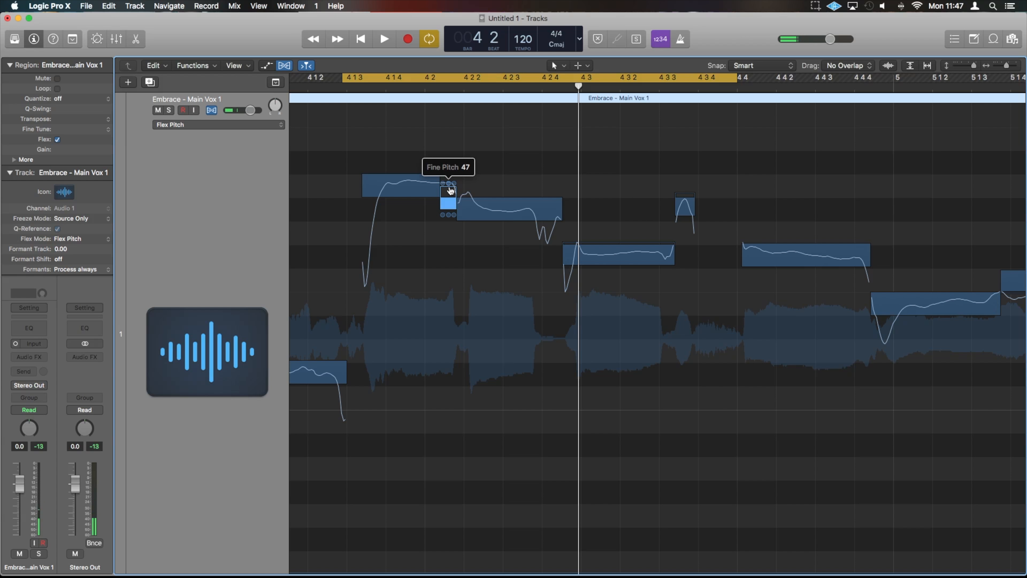
key("super+Right")
key("super+Right")
key("super+Right")
key("super+Right")
key("super+Right")
key("super+Right")
key("super+Right")
key("super+Right")
key("super+Right")
key("super+Right")
key("super+Right")
key("super+Right")
key("super+Right")
key("super+Right")
key("super+Right")
key("super+Right")
key("super+Right")
key("super+Right")
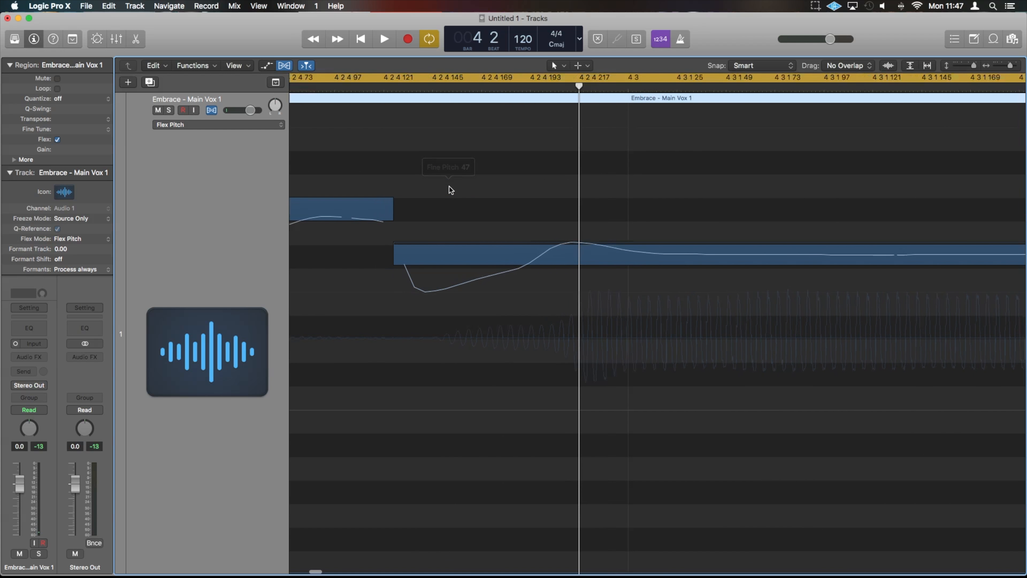
scroll(450, 190, "left", 15)
scroll(448, 186, "left", 10)
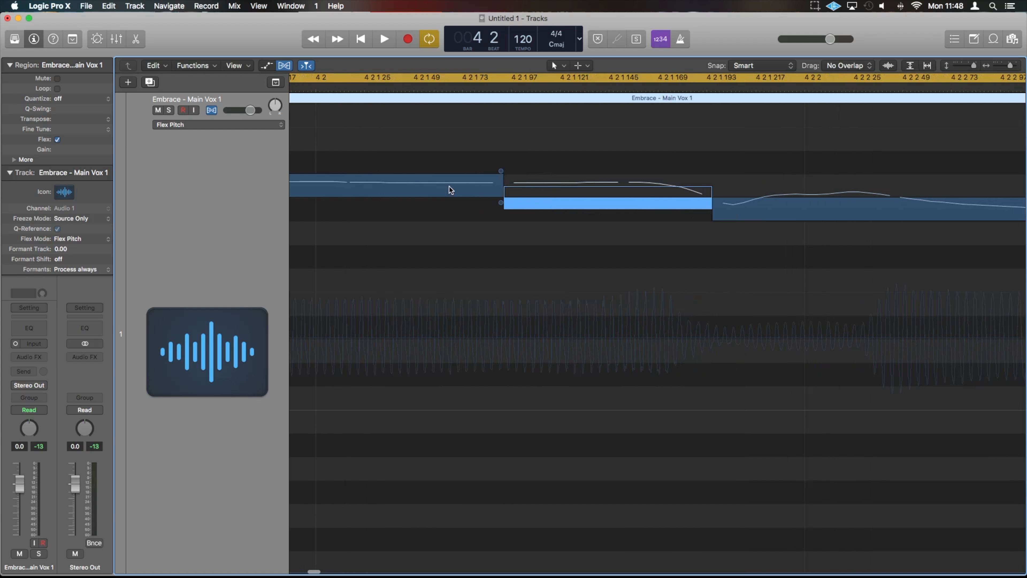
mouse_move(590, 188)
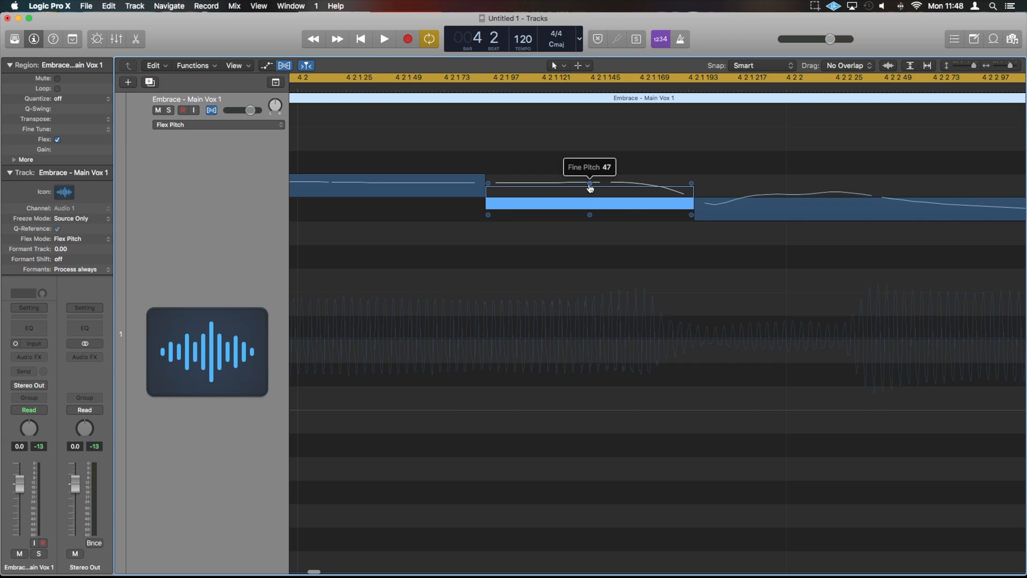
left_click_drag(590, 188, 593, 289)
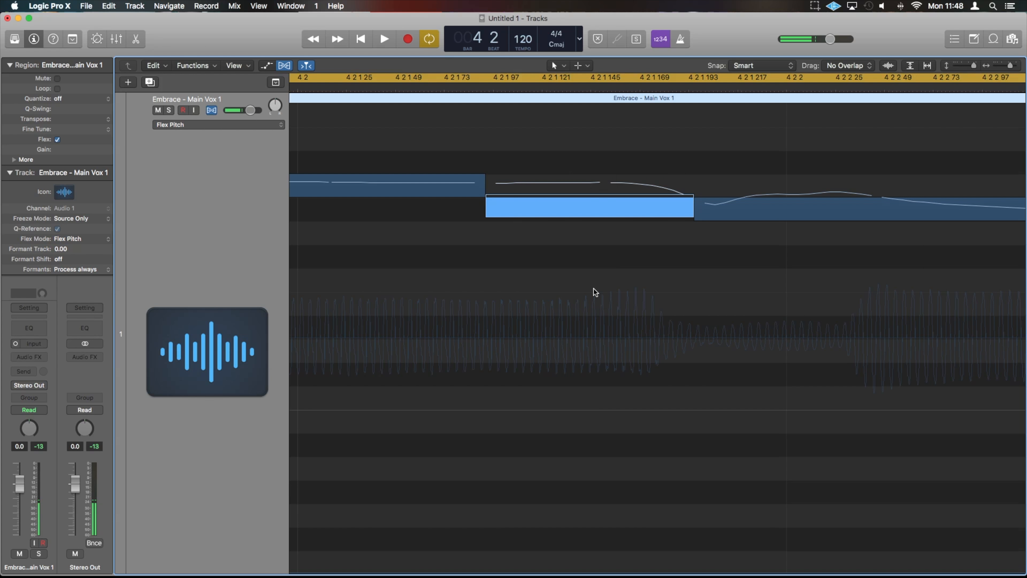
key("space")
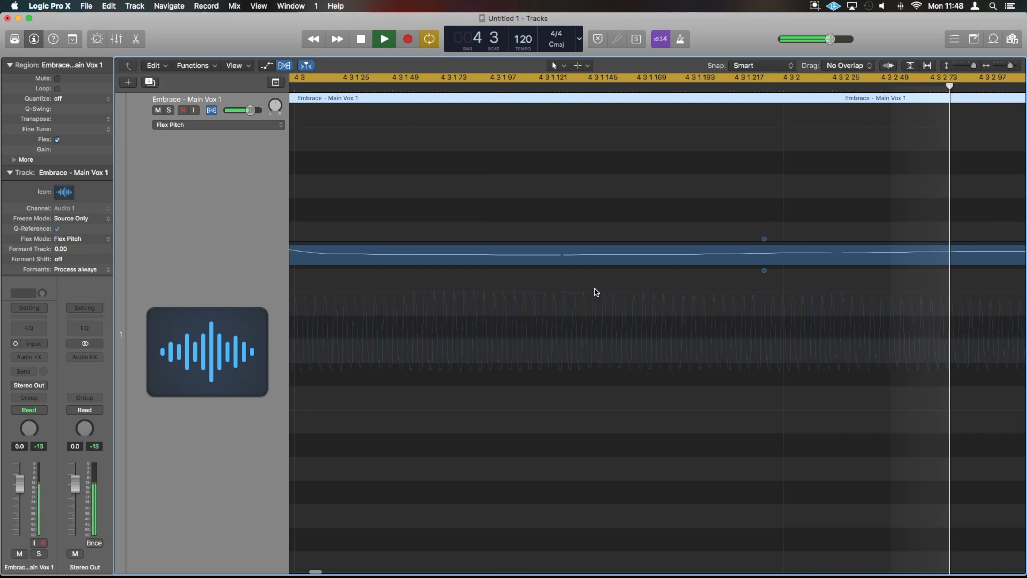
key("space")
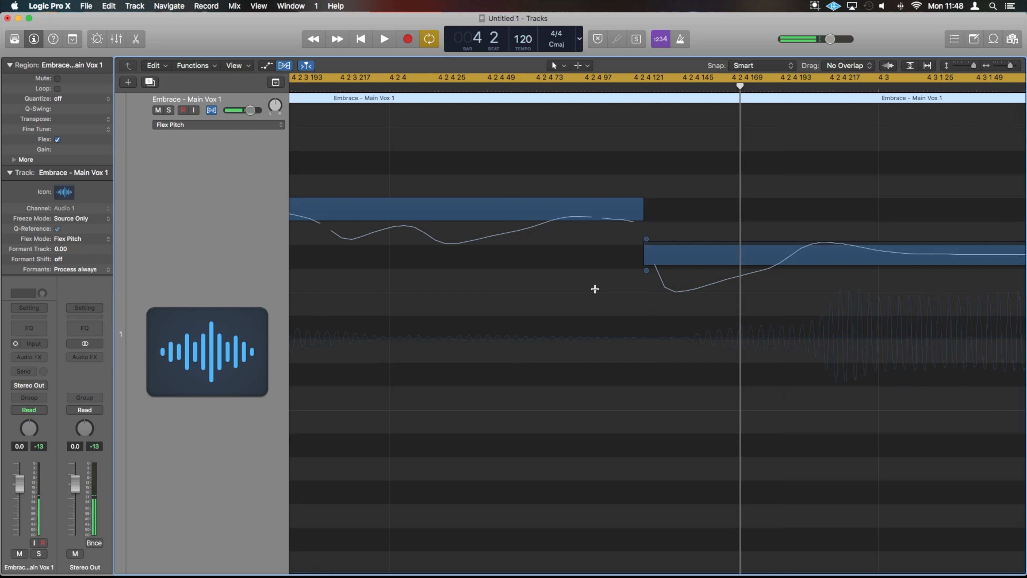
Undo the fine pitch change on the short note and play the cycled phrase again for comparison
key("space")
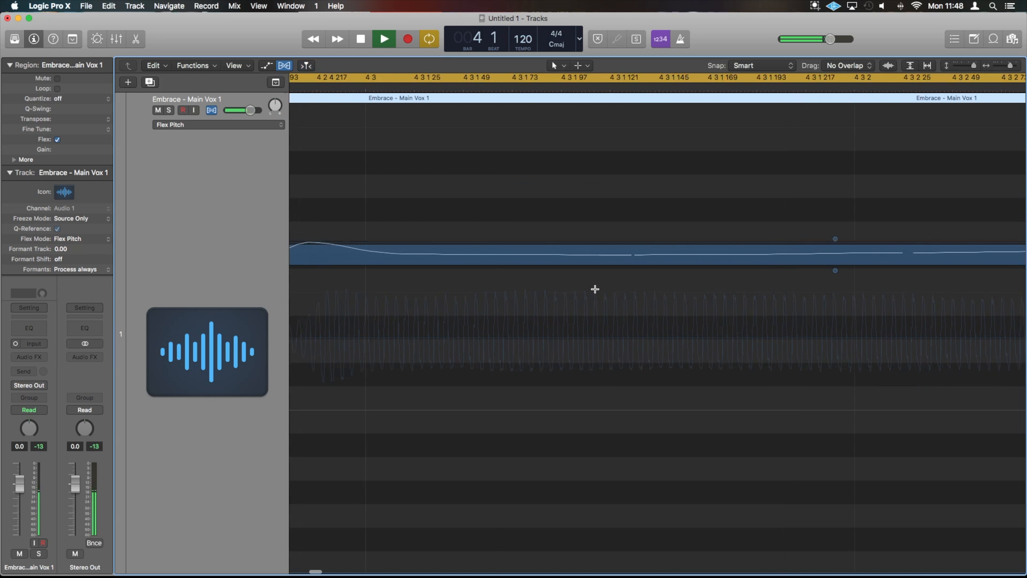
key("super+Left")
key("super+Left")
key("super+Left")
key("super+Left")
key("super+Right")
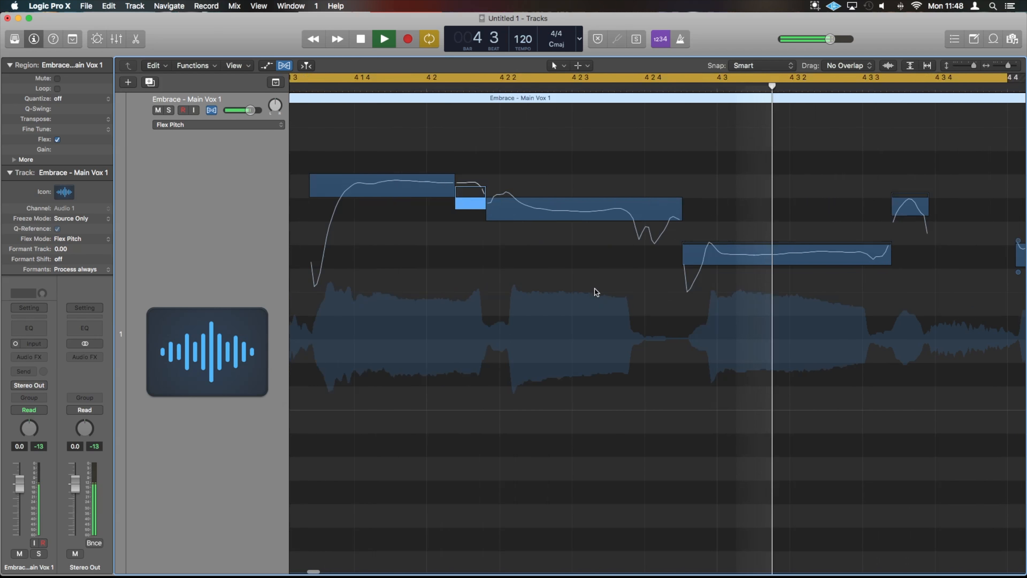
key("space")
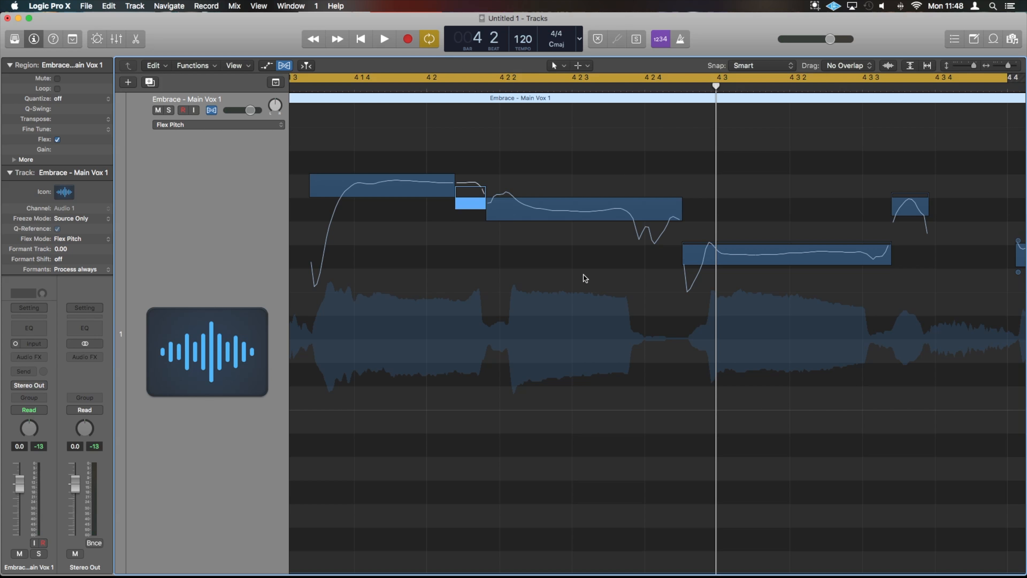
Lower the short note's fine pitch again to bring it closer to the following note, and play the cycled phrase
left_click_drag(470, 193, 480, 295)
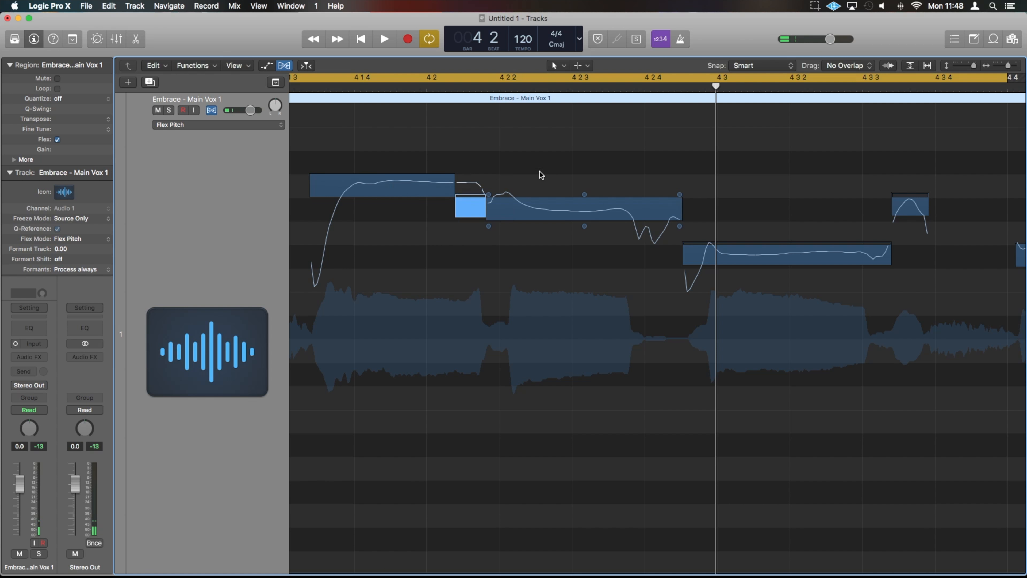
key("space")
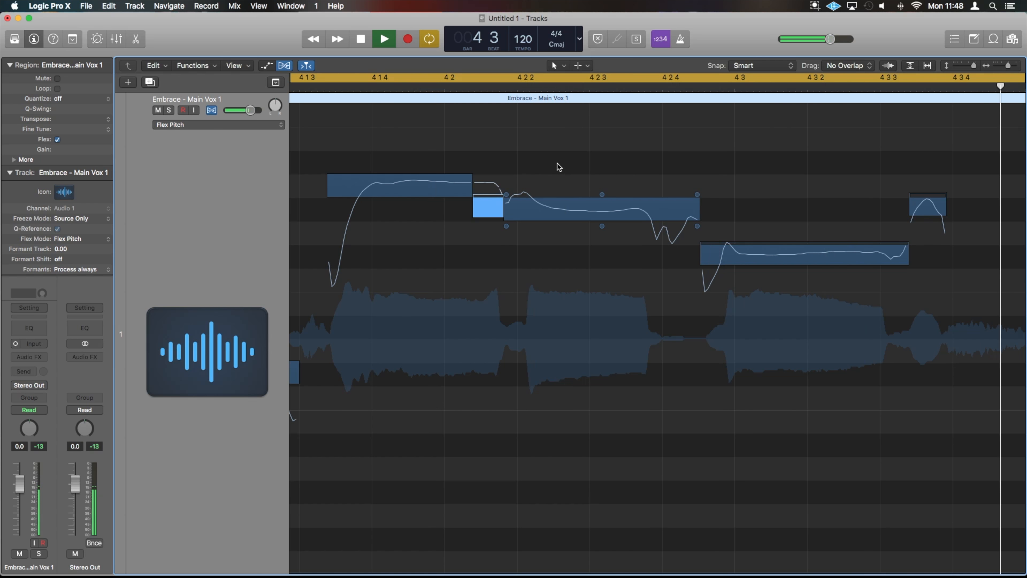
key("space")
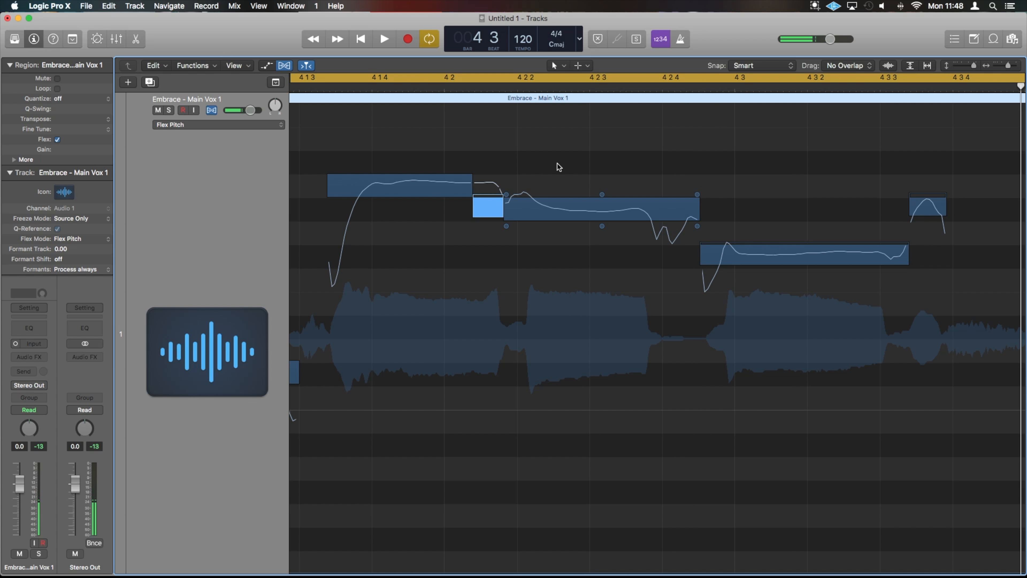
Examine the pitch curves of the bar 4 notes and the pitch drift at both ends of the selected note around 4 2 2
key("super+Left")
key("super+Left")
scroll(557, 164, "right", 6)
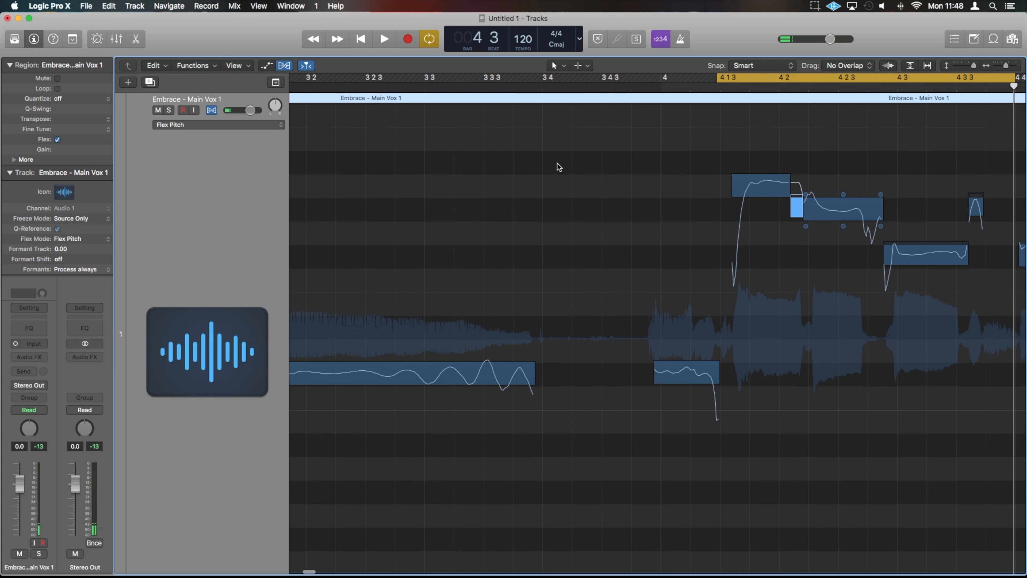
key("super+Up")
key("super+Down")
key("super+Down")
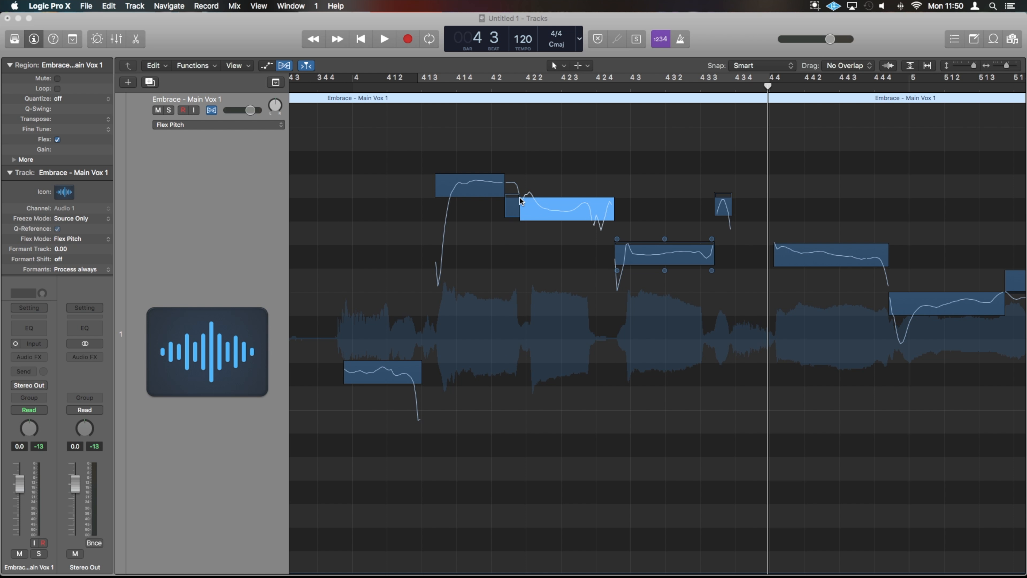
key("super+Right")
key("super+Right")
key("super+Right")
key("super+Right")
key("super+Right")
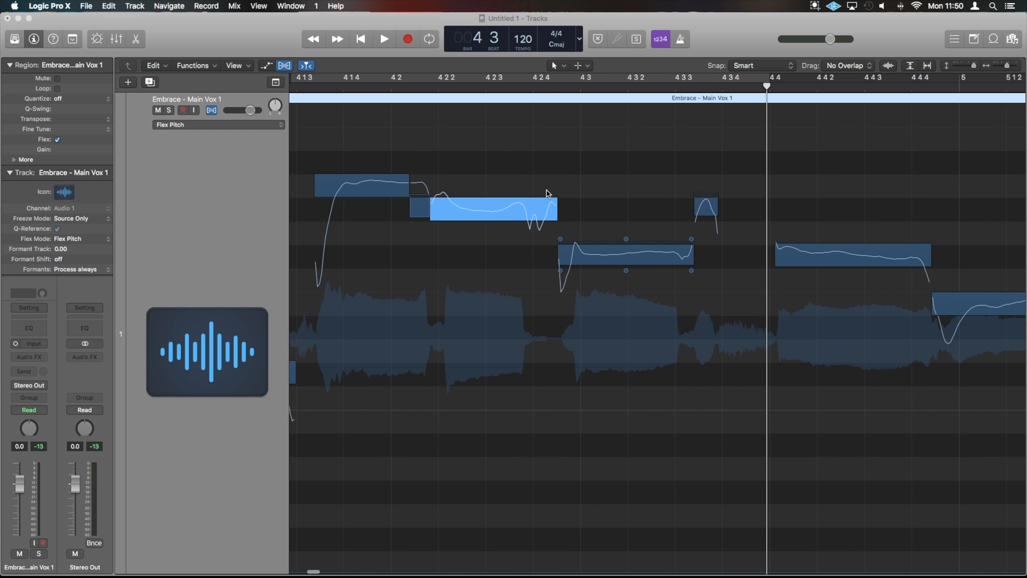
scroll(546, 194, "left", 9)
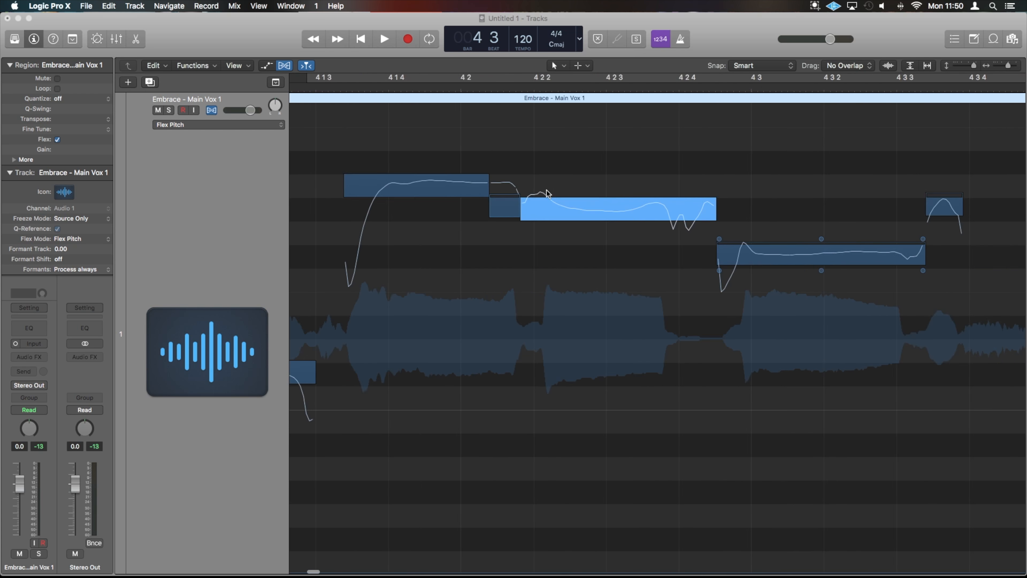
left_click(683, 232)
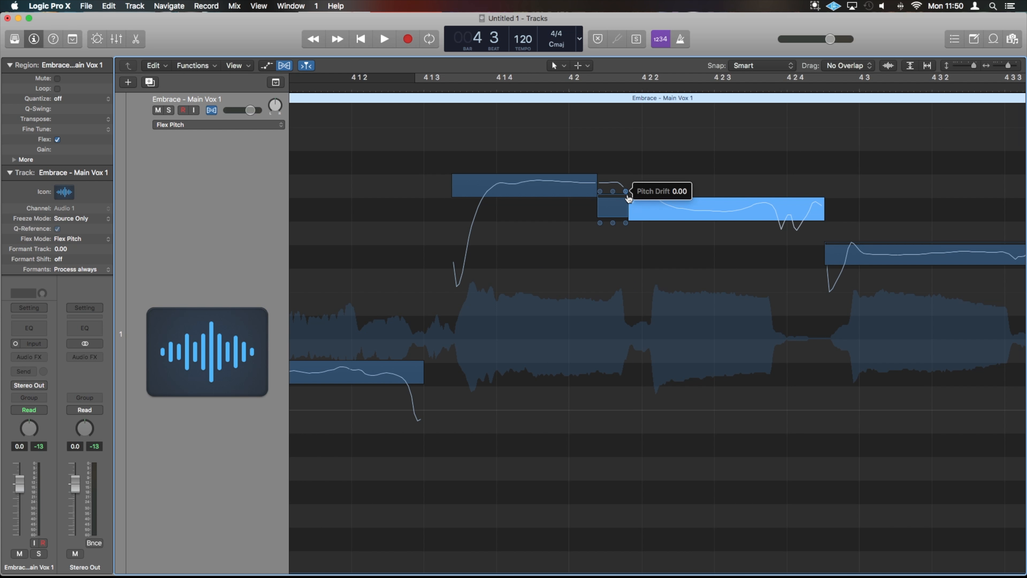
mouse_move(633, 198)
mouse_move(823, 203)
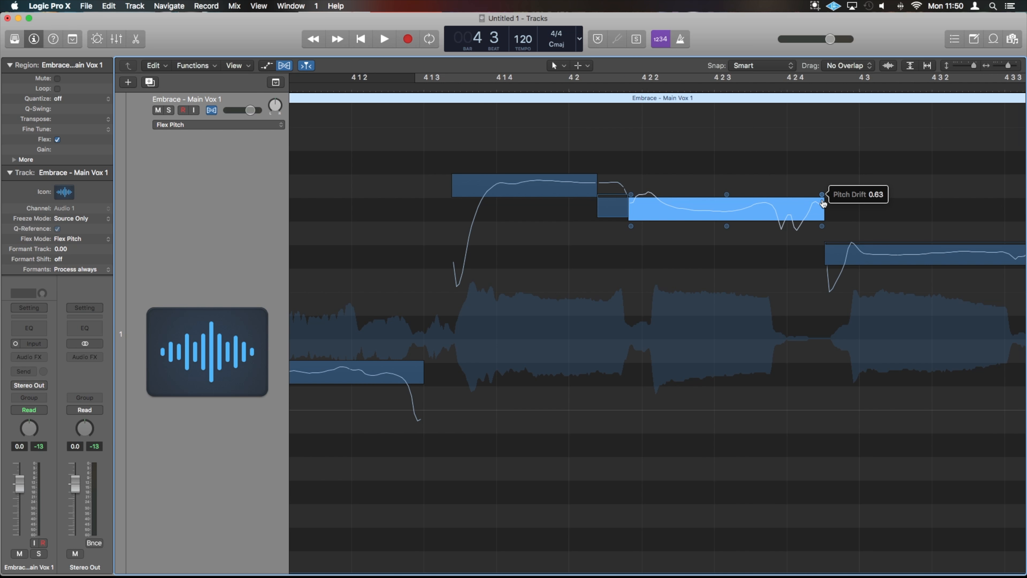
Turn the cycle range in bar 4 back on and play the phrase
left_click(420, 80)
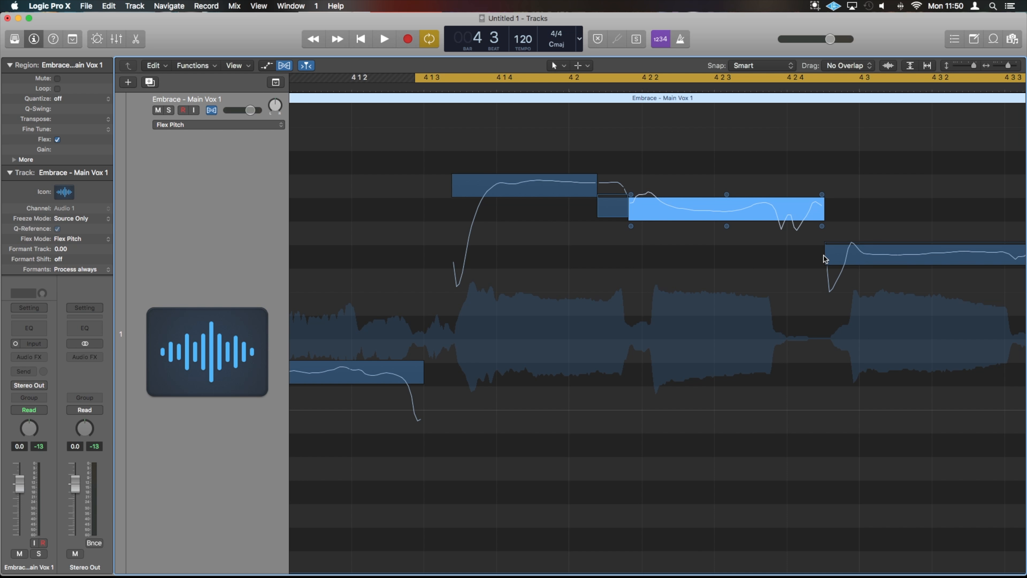
scroll(828, 258, "right", 5)
scroll(830, 258, "right", 1)
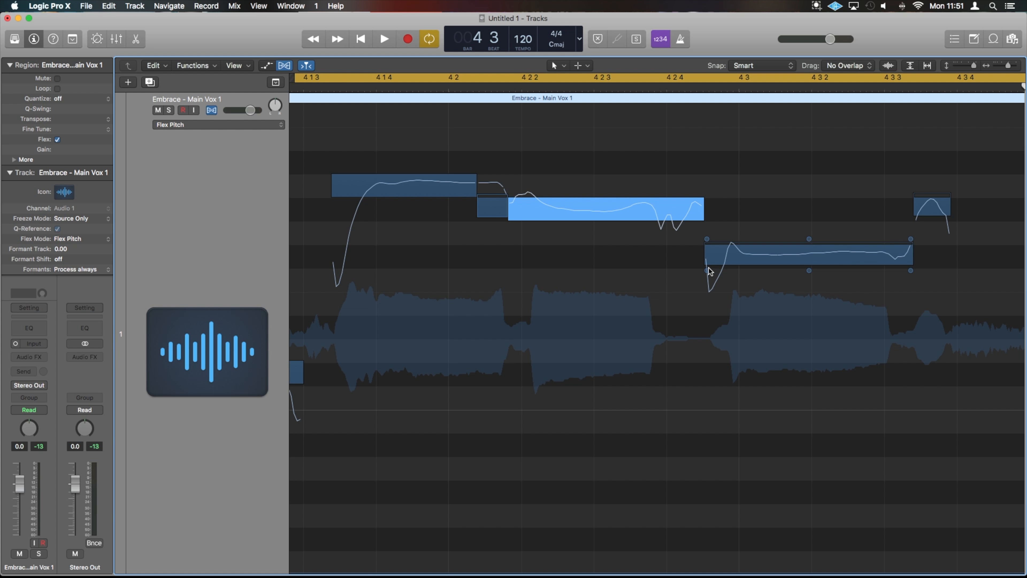
key("space")
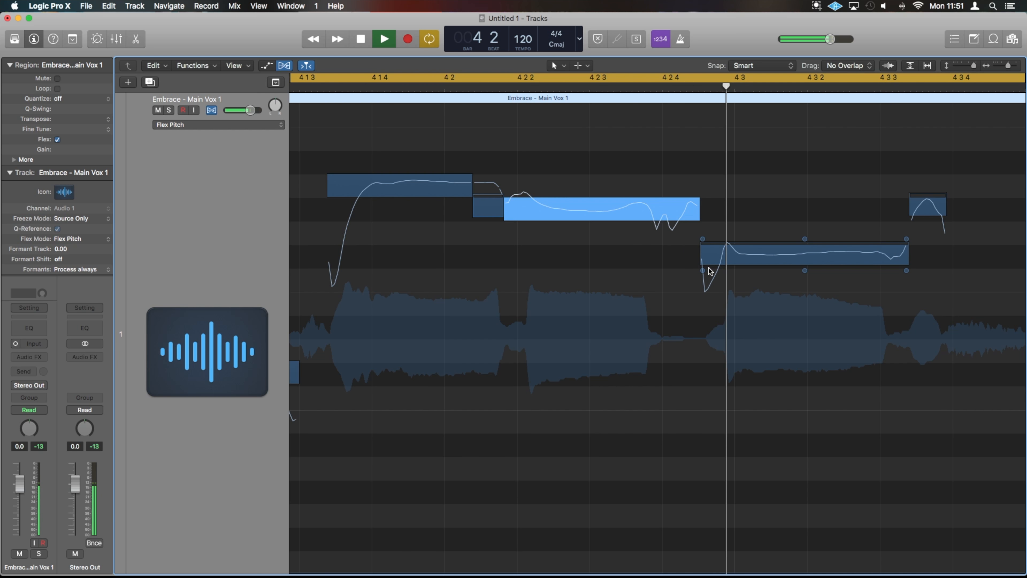
key("space")
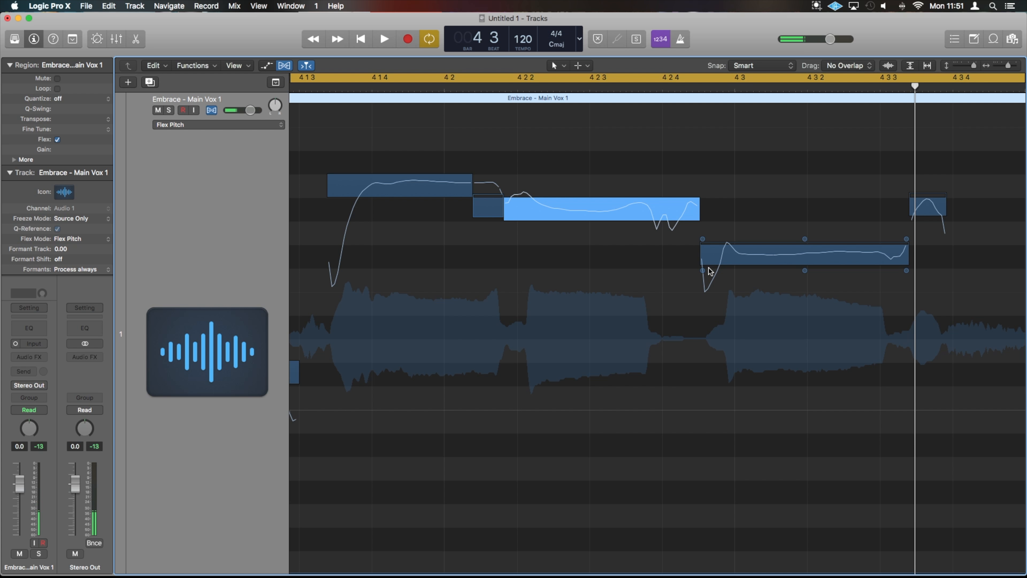
Reduce the end pitch drift and the vibrato of the selected long note between 4 2 2 and 4 3
mouse_move(699, 198)
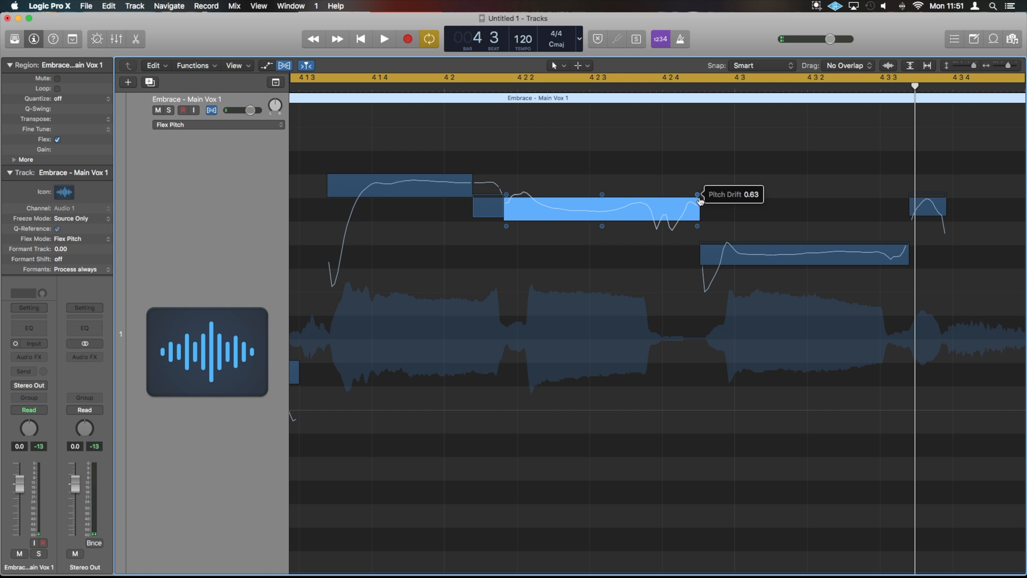
left_click_drag(700, 200, 700, 205)
mouse_move(604, 231)
left_click_drag(604, 231, 604, 244)
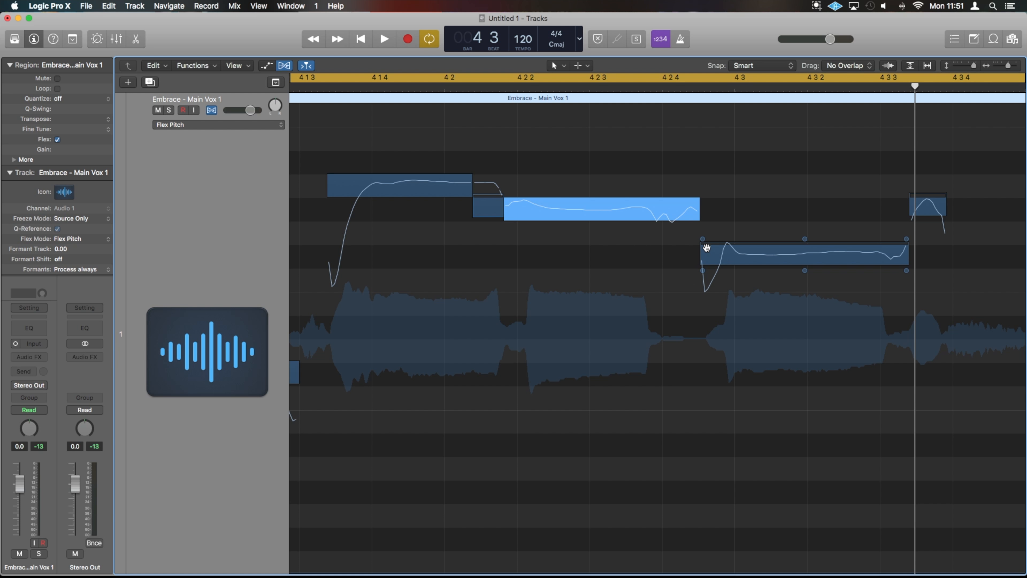
Raise the start pitch drift of the long note around 4 3 slightly and play the cycled phrase
mouse_move(705, 248)
left_click_drag(705, 248, 705, 238)
key("space")
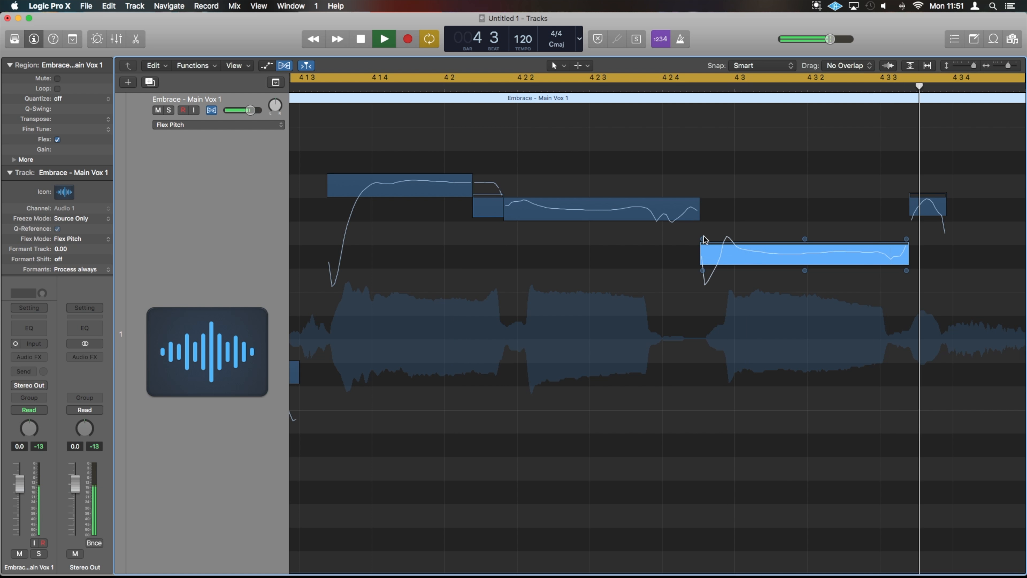
key("space")
Raise the start pitch drift of the note around 4 3 strongly, flatten its vibrato, and play the phrase
left_click_drag(705, 239, 699, 178)
left_click_drag(799, 270, 802, 295)
key("space")
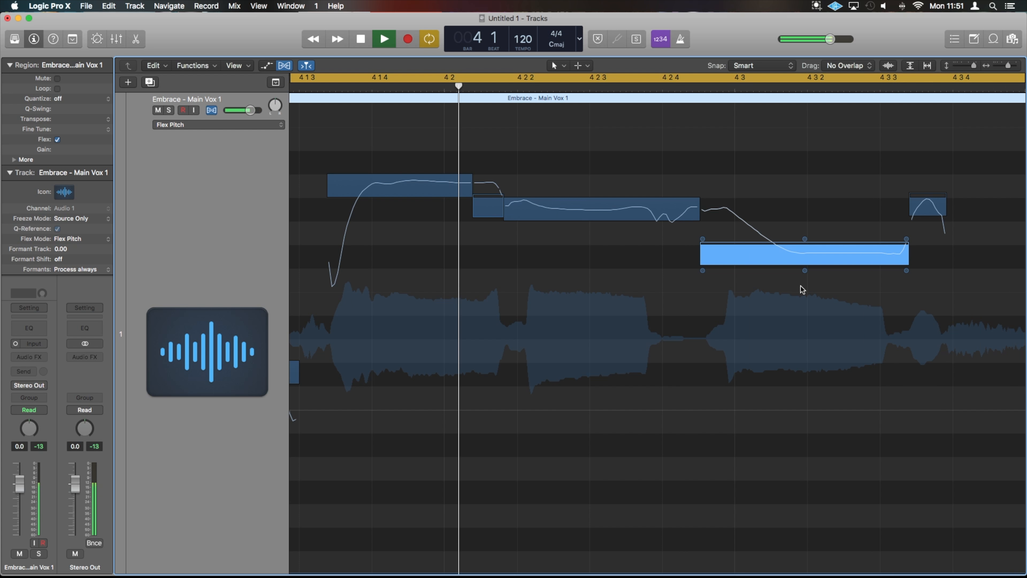
key("space")
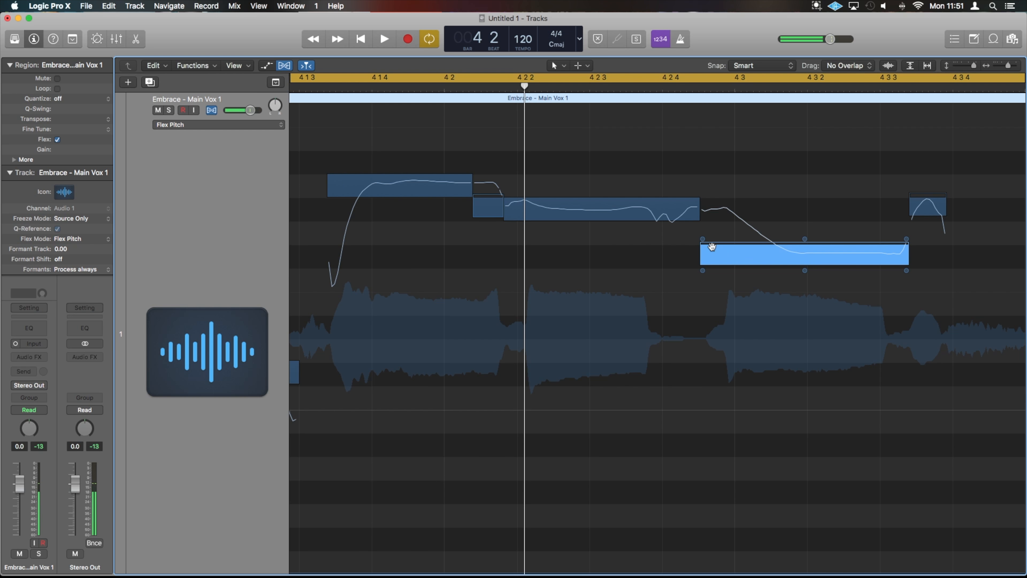
Set the start pitch drift of the note around 4 3 to 1.36 and its vibrato to 2%, and play the phrase
left_click_drag(701, 243, 702, 260)
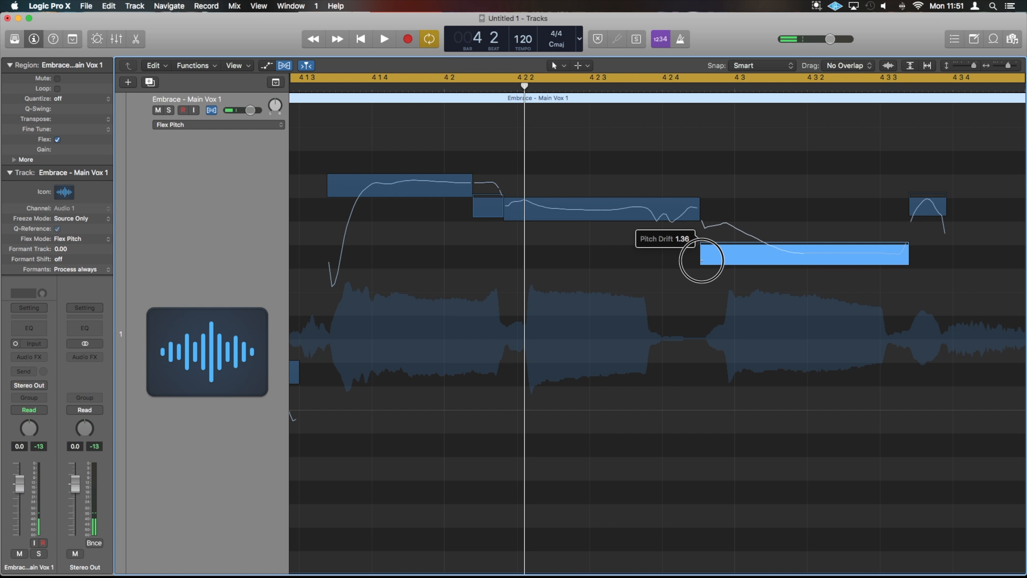
left_click(806, 246)
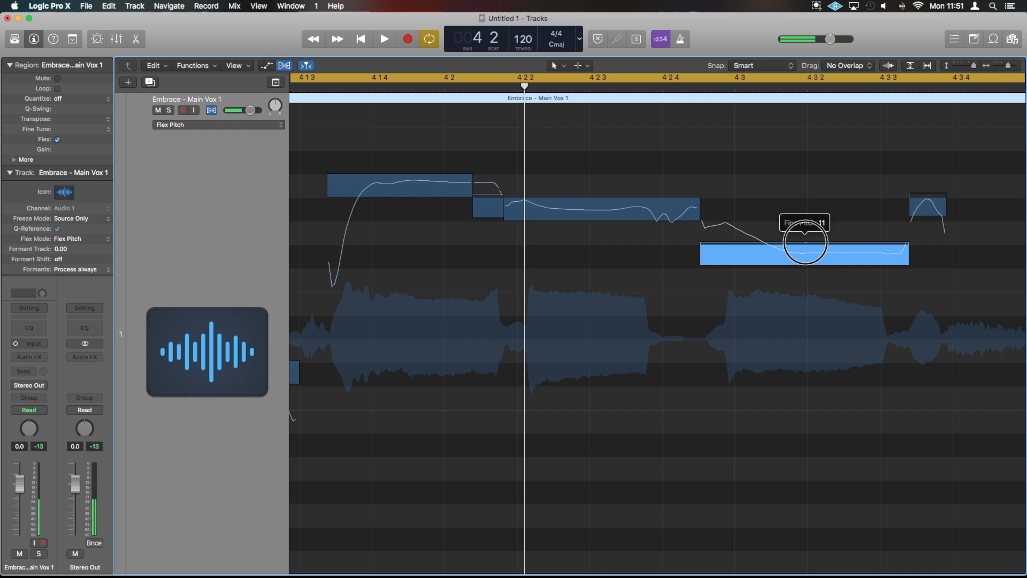
left_click_drag(807, 245, 804, 275)
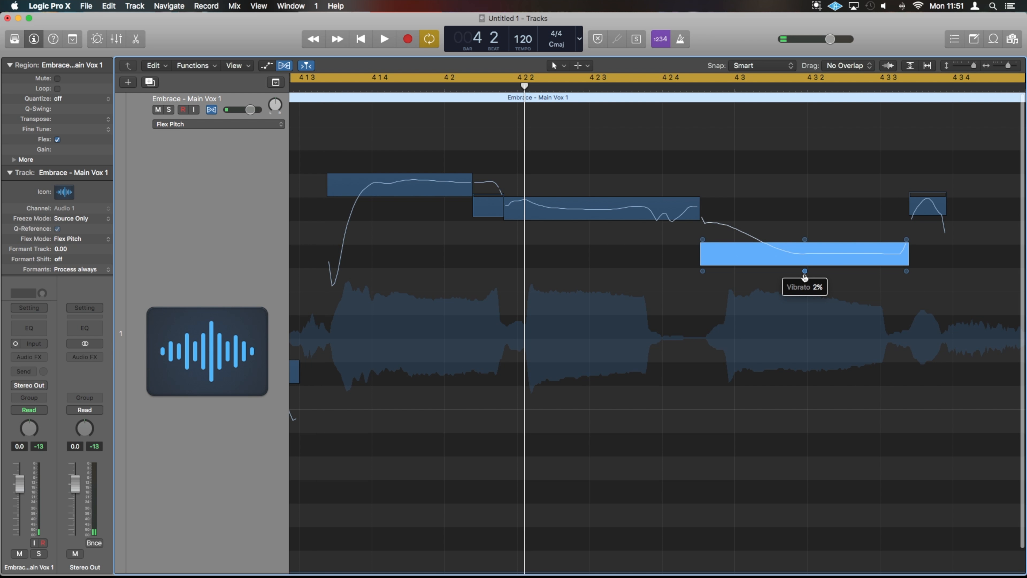
key("space")
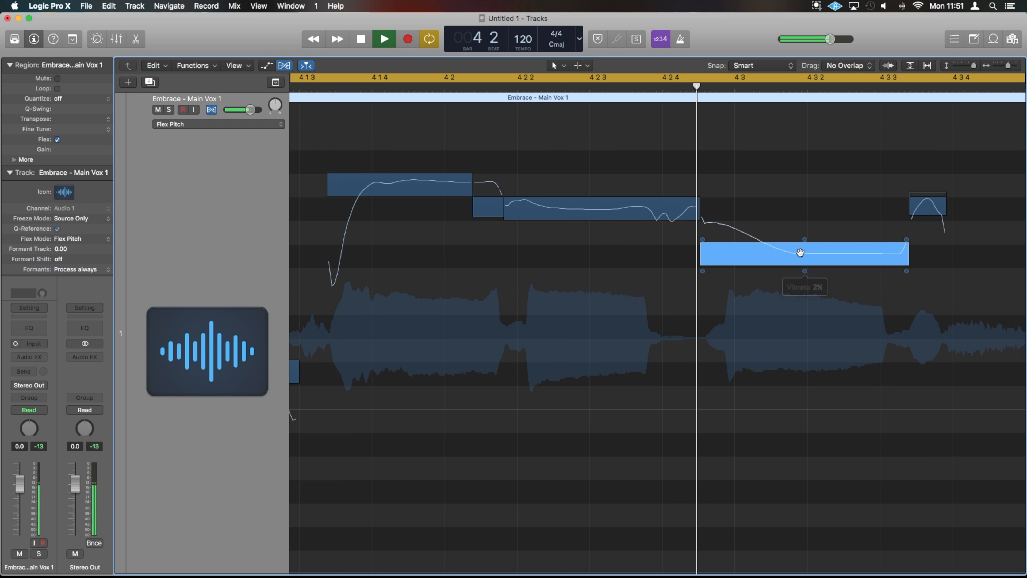
key("space")
Set the start pitch drift of the selected note around 4 3 to 0.96 and play the cycled phrase again
left_click_drag(702, 245, 702, 250)
key("space")
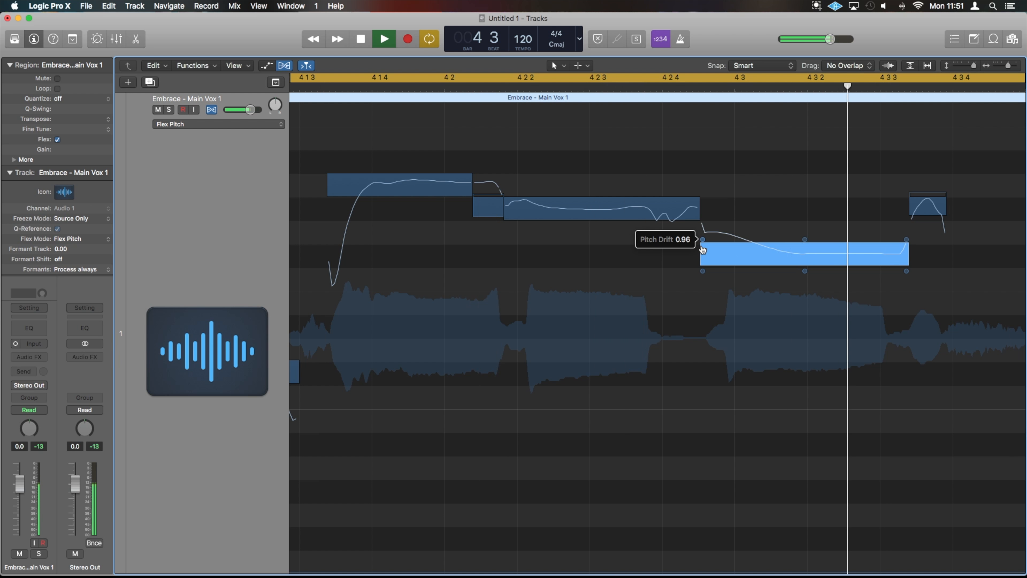
key("space")
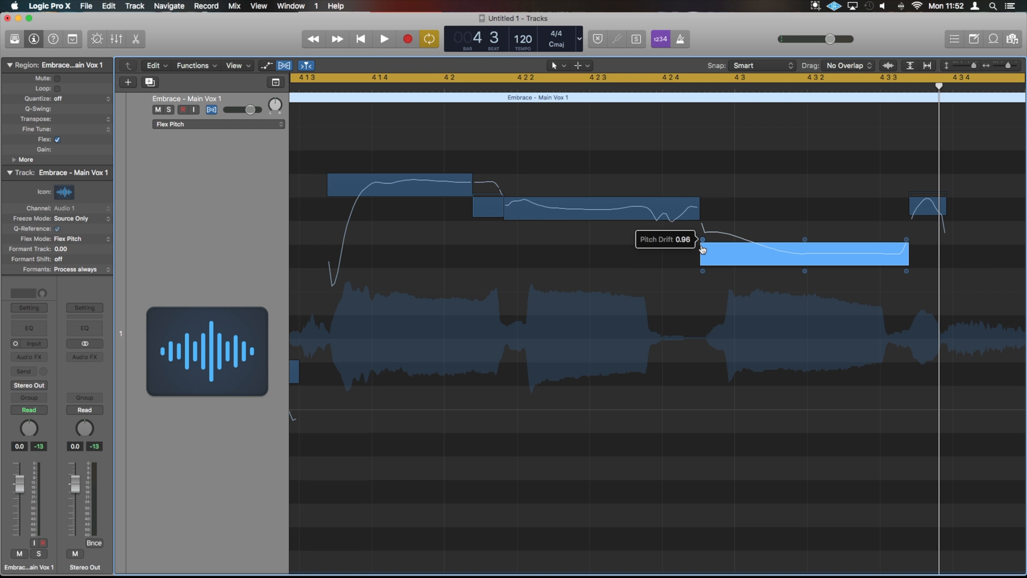
key("space")
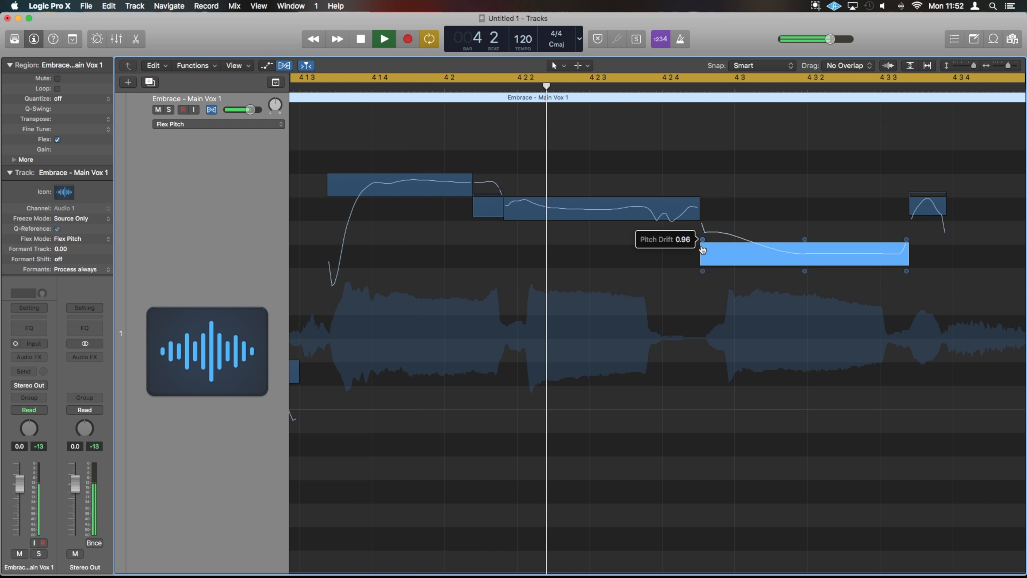
Set the start pitch drift of the long note around 4 3 to 5.28 and play the cycled phrase
key("space")
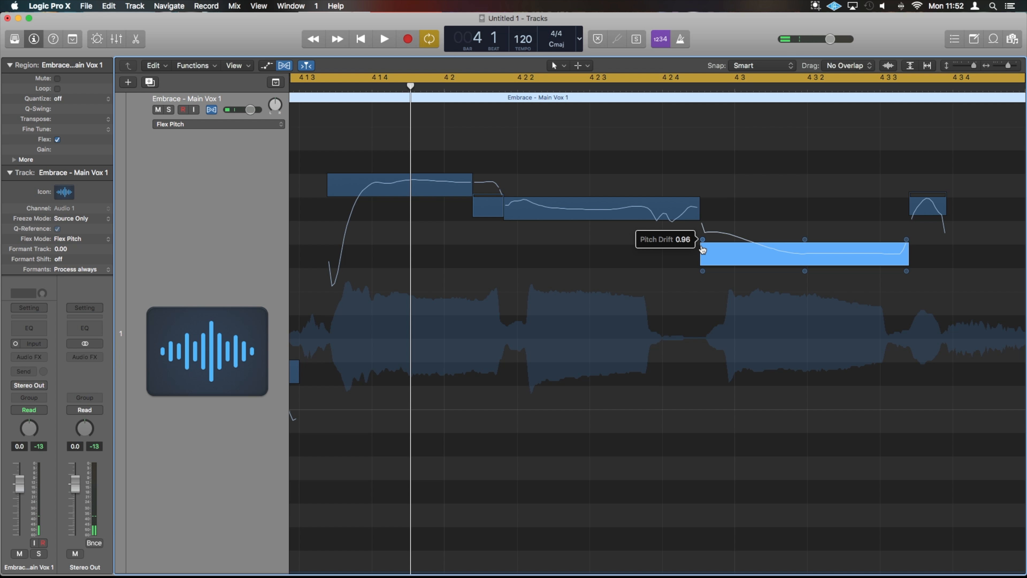
scroll(702, 250, "right", 1)
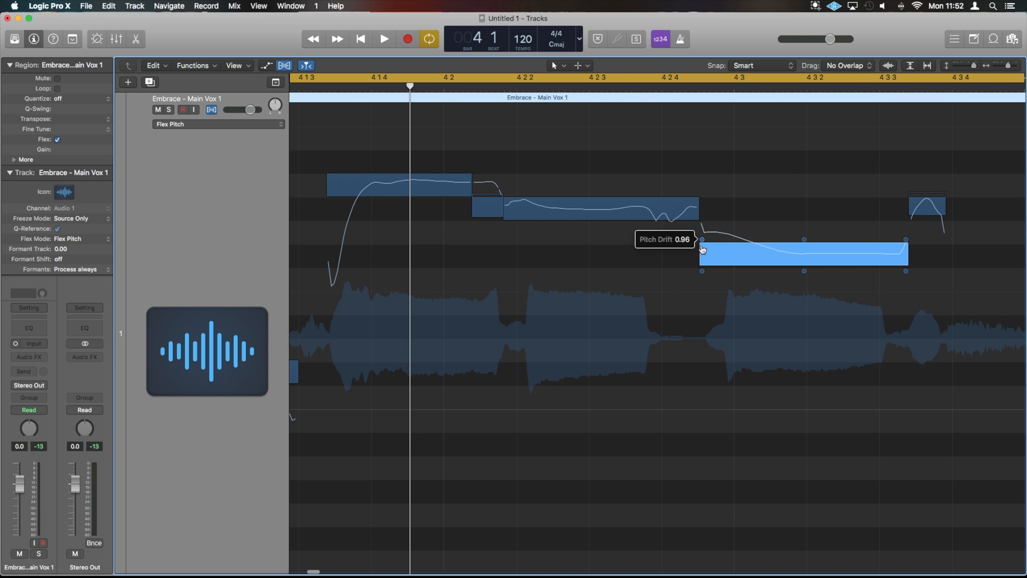
scroll(703, 250, "right", 1)
left_click(702, 243)
left_click(703, 205)
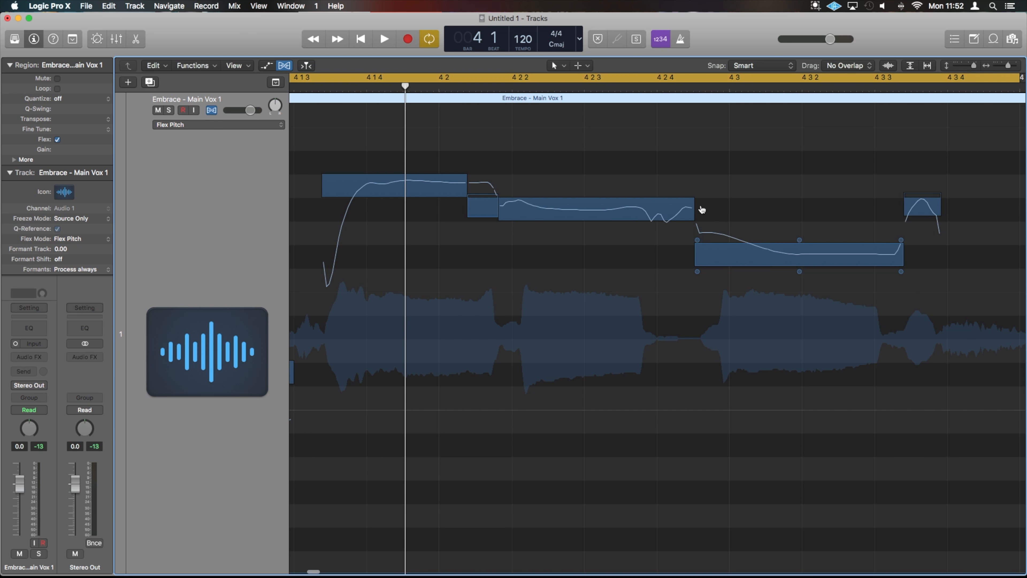
left_click_drag(698, 242, 696, 127)
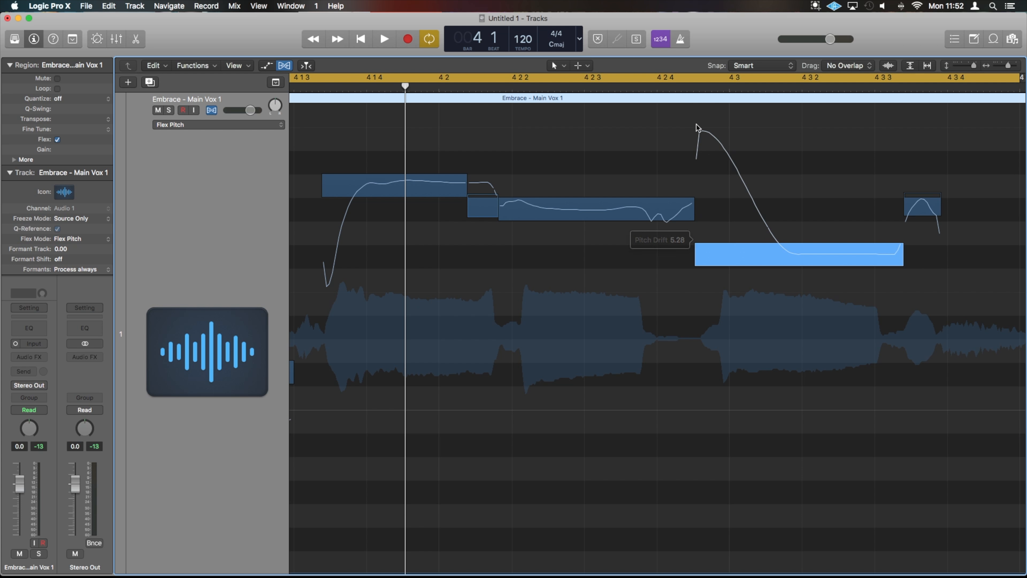
key("space")
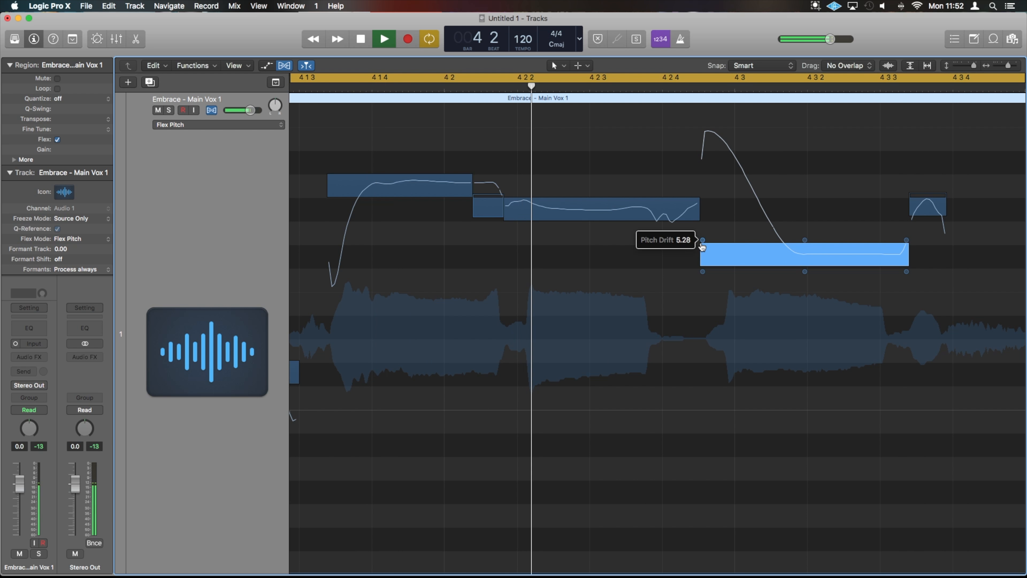
Lower the start pitch drift of the note around 4 3 to near its pitch and play the phrase
left_click_drag(703, 247, 700, 363)
scroll(700, 363, "right", 1)
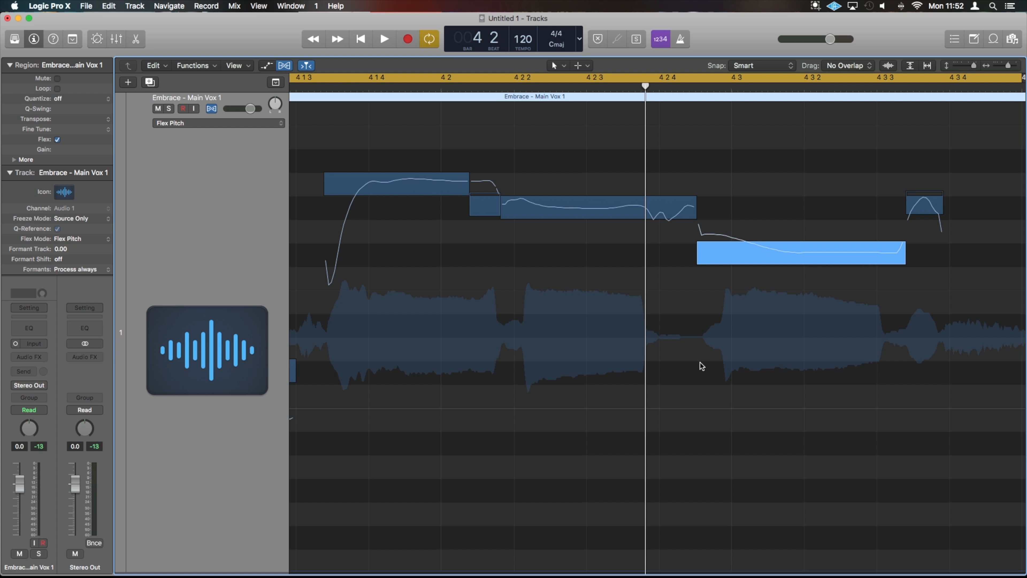
key("space")
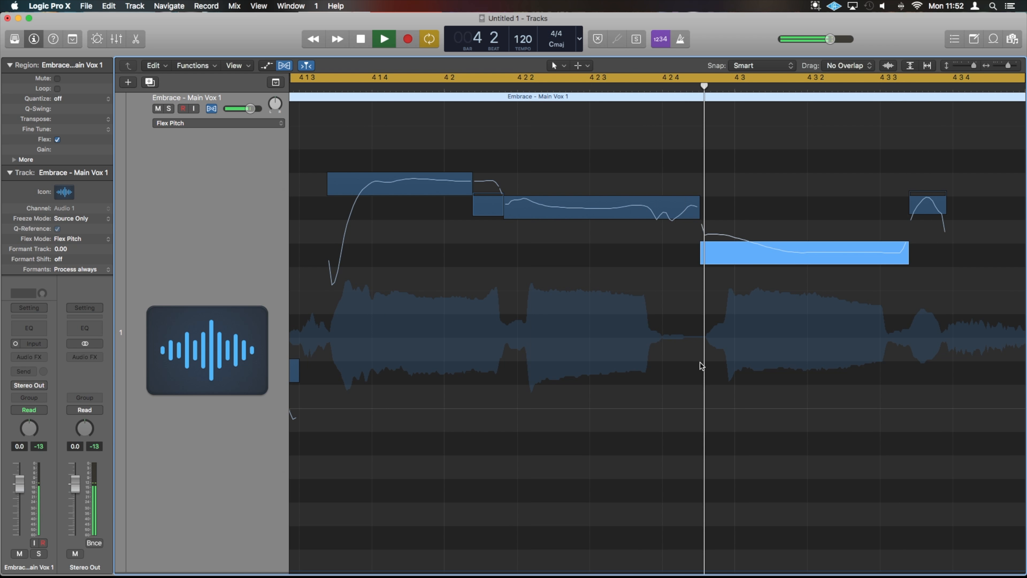
key("space")
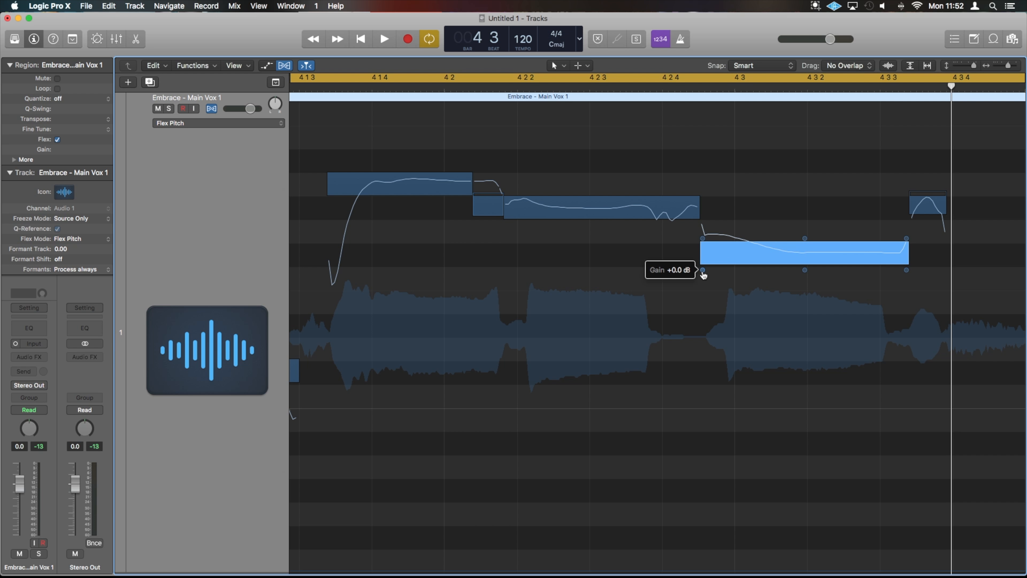
Set the gain of the short note just after 4 2 to +3.8 dB and play the phrase
left_click(485, 209)
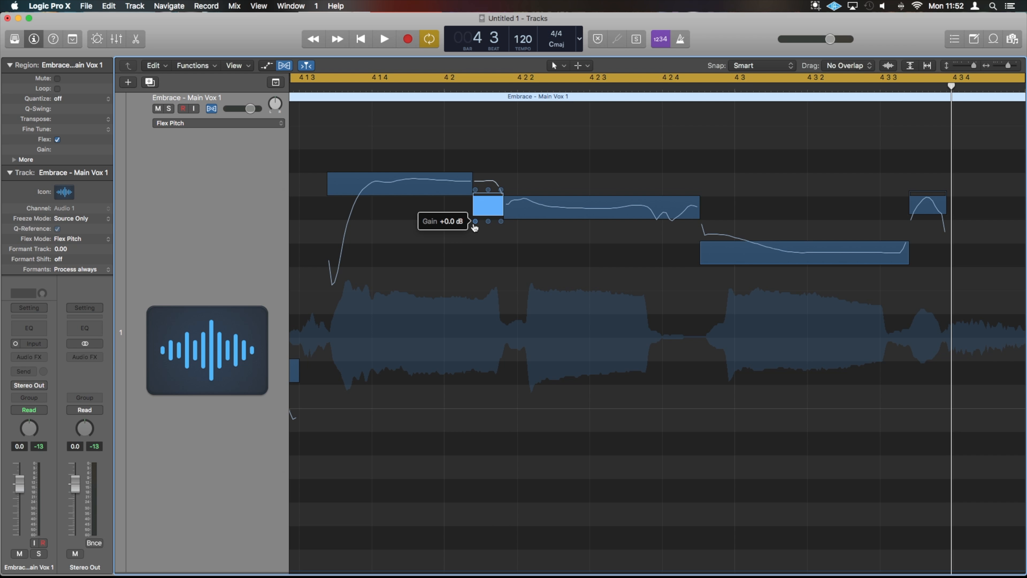
left_click_drag(473, 223, 473, 227)
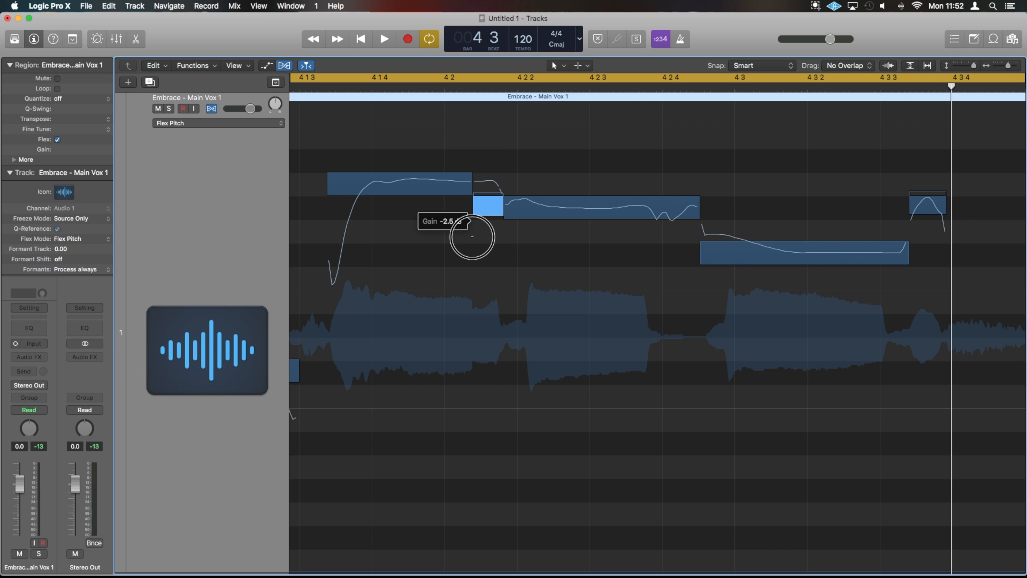
left_click_drag(472, 246, 474, 207)
key("space")
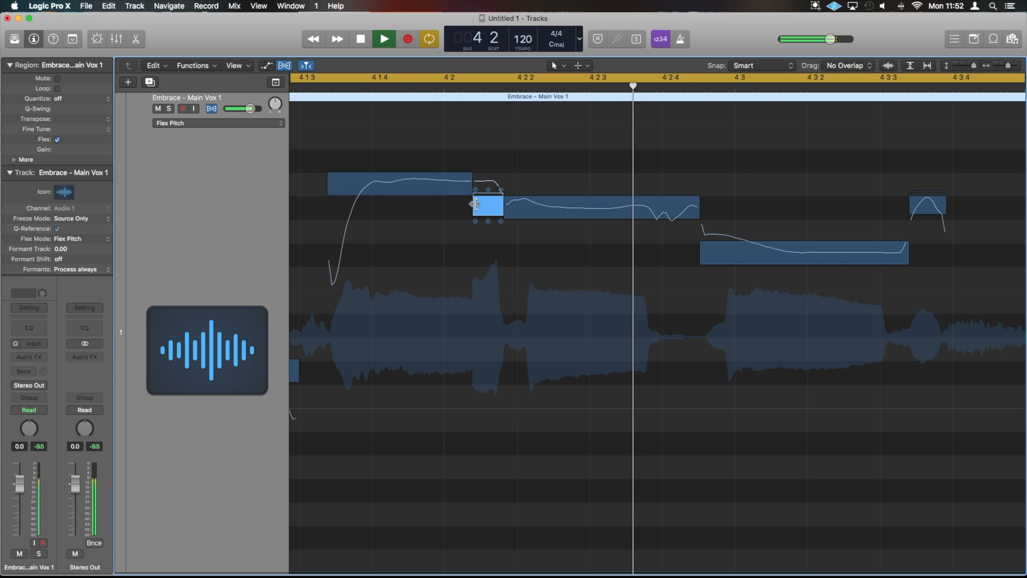
key("space")
Lower the gain of the short note just after 4 2 to match its neighbours and play the phrase
mouse_move(474, 222)
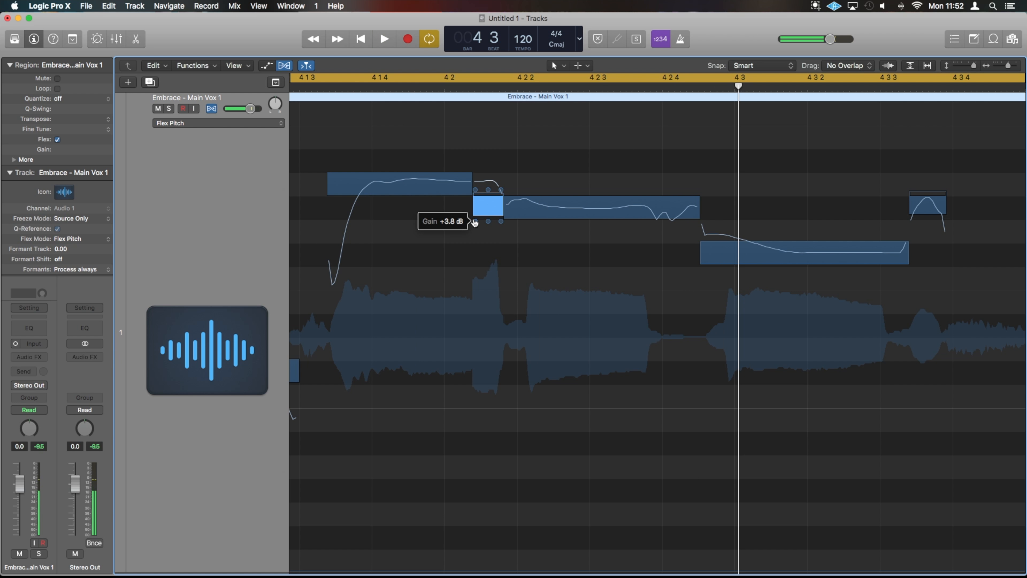
left_click_drag(474, 222, 475, 243)
key("space")
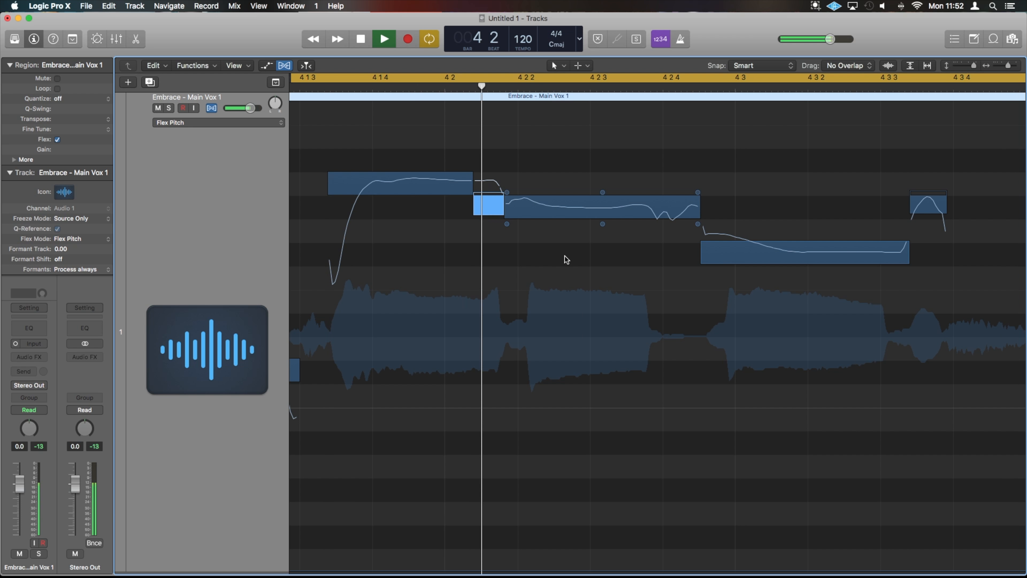
key("space")
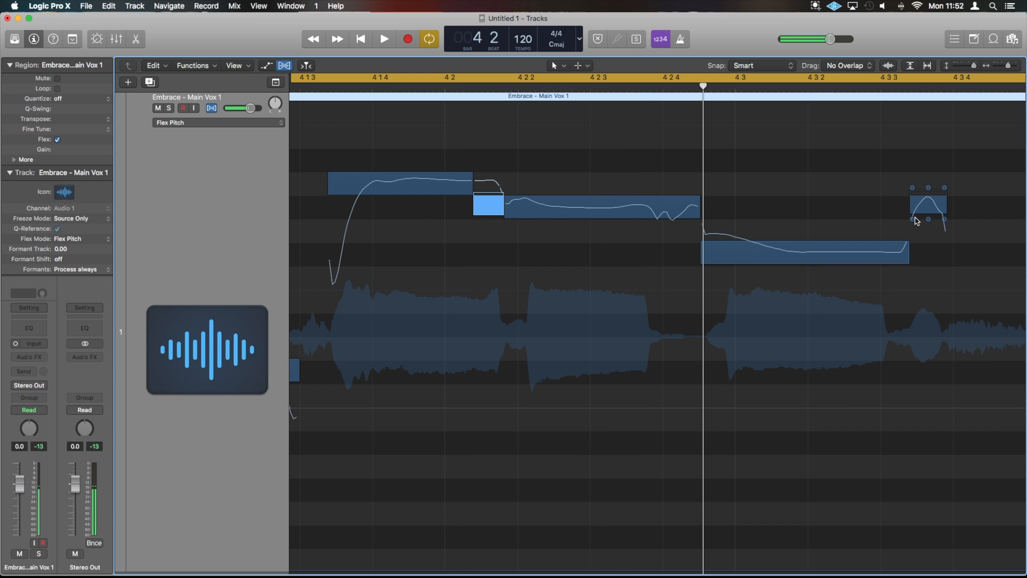
Lower the gain of the short last note after 4 3 3 strongly and play the cycled phrase
left_click_drag(913, 224, 917, 293)
key("space")
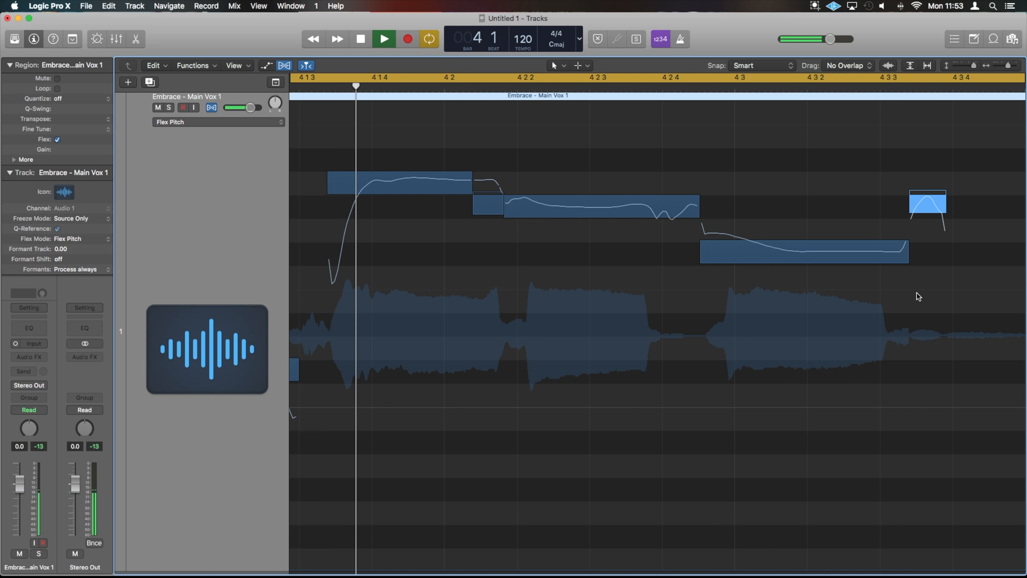
key("space")
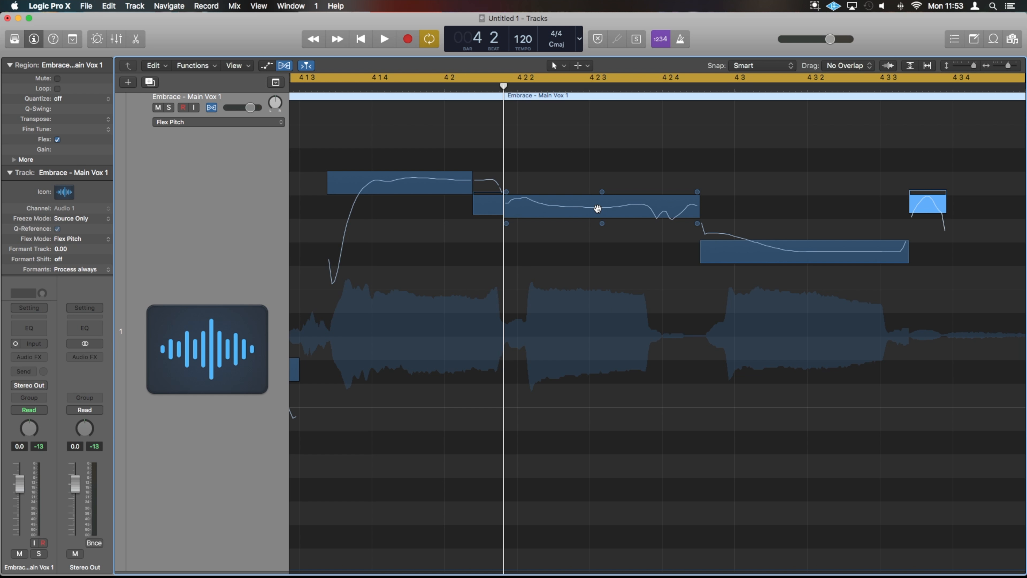
key("space")
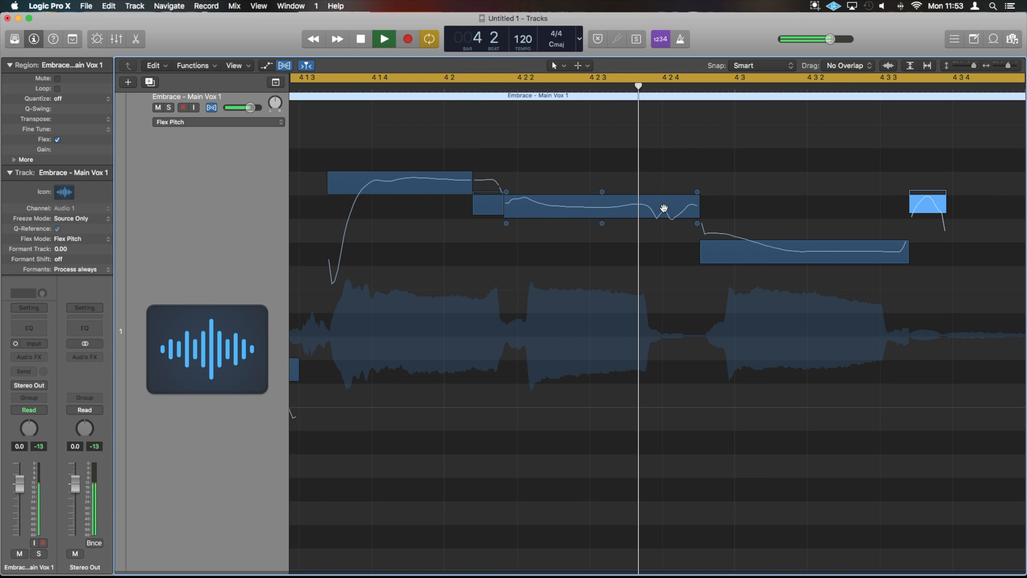
key("space")
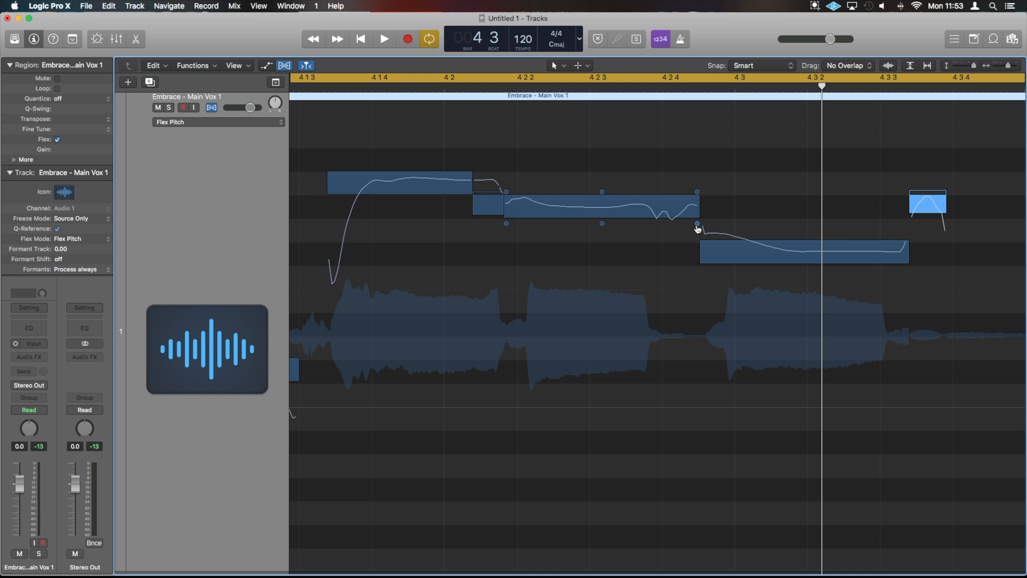
Select all five notes of the phrase, set their formant shift to -208 and play the phrase
left_click_drag(927, 290, 339, 144)
mouse_move(699, 228)
left_click_drag(697, 228, 694, 281)
key("space")
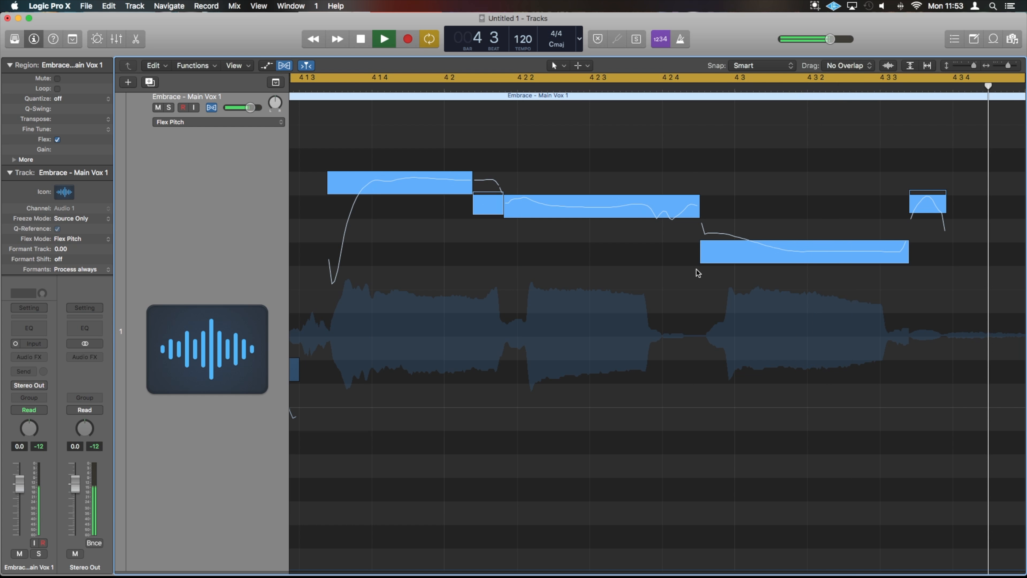
mouse_move(697, 224)
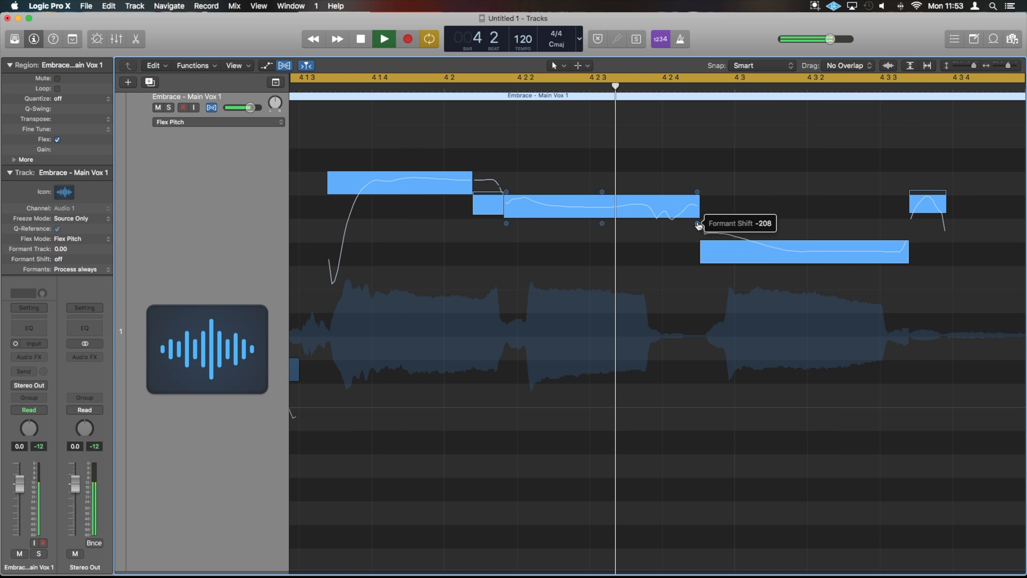
Raise the selected notes' formant shift to 198 during playback, and bring it back down to -9
left_click_drag(698, 225, 691, 113)
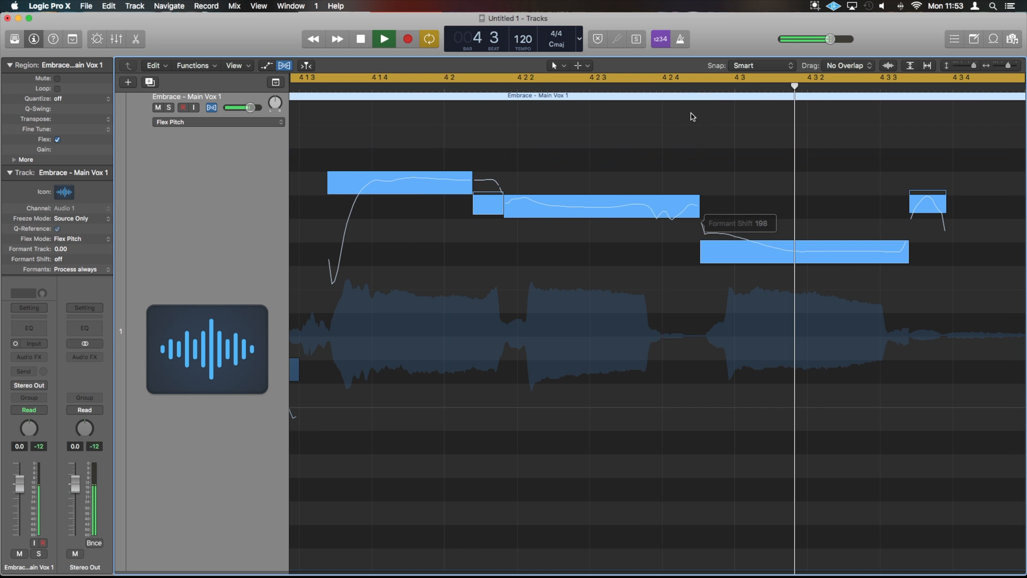
mouse_move(696, 224)
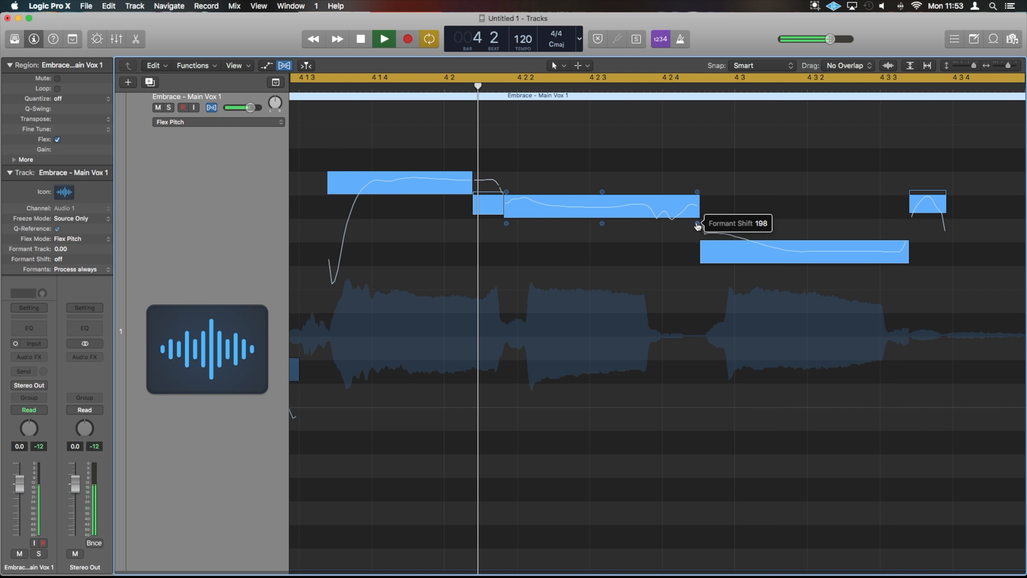
left_click_drag(697, 225, 698, 278)
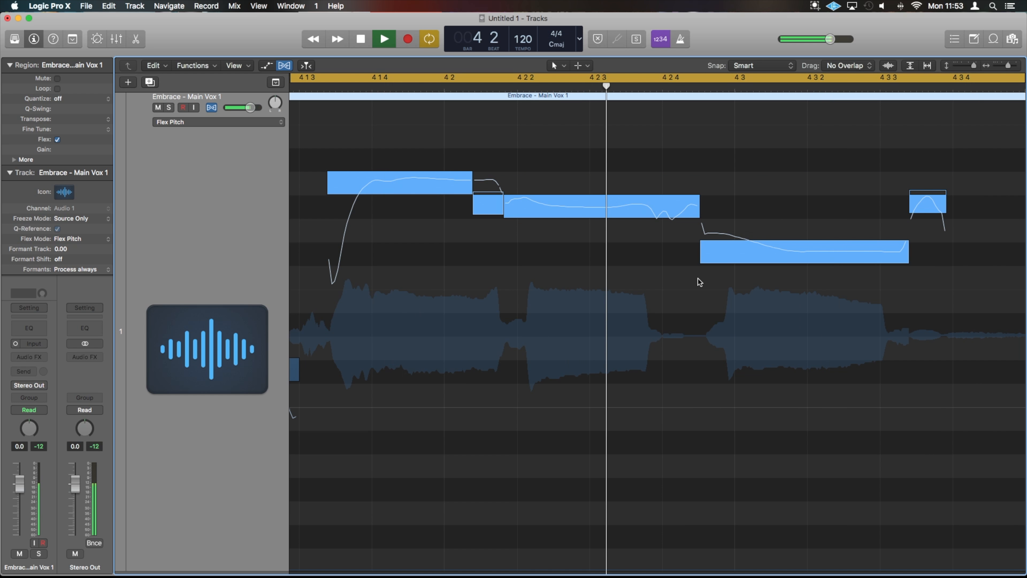
key("space")
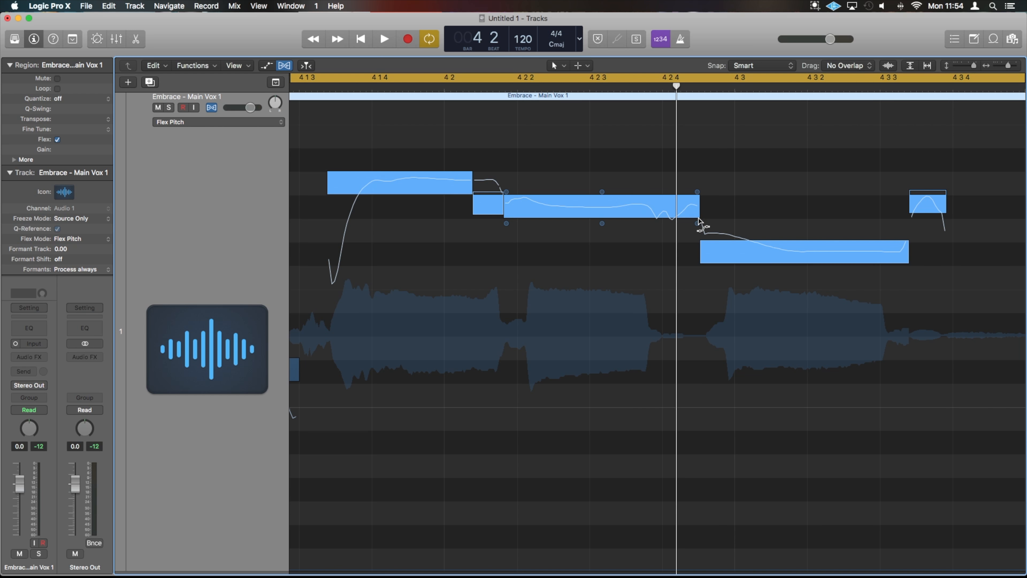
left_click_drag(697, 223, 697, 226)
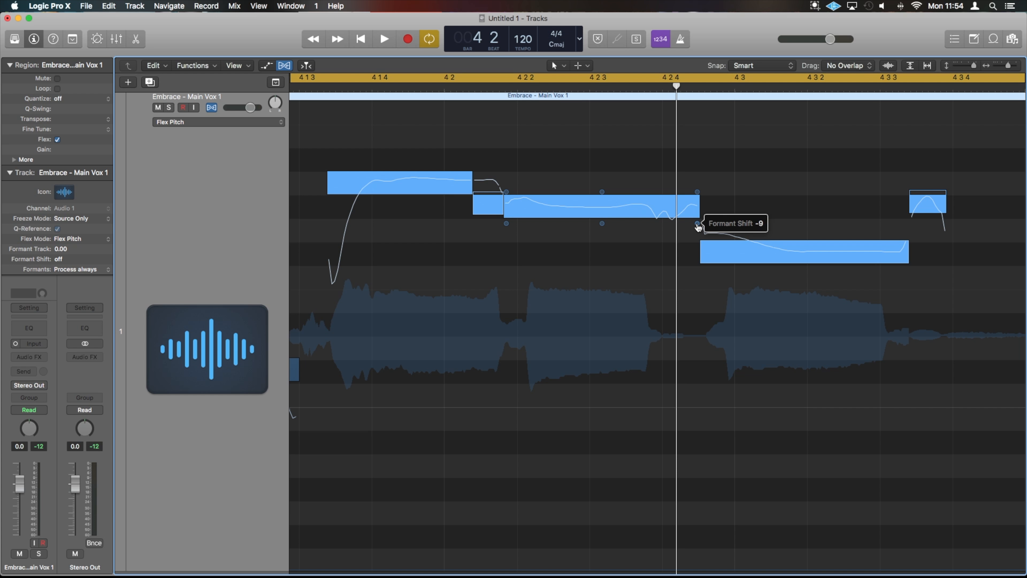
Audition the selected notes with a formant shift of -196, reset the shift to about zero and deselect the notes
left_click_drag(698, 227, 696, 273)
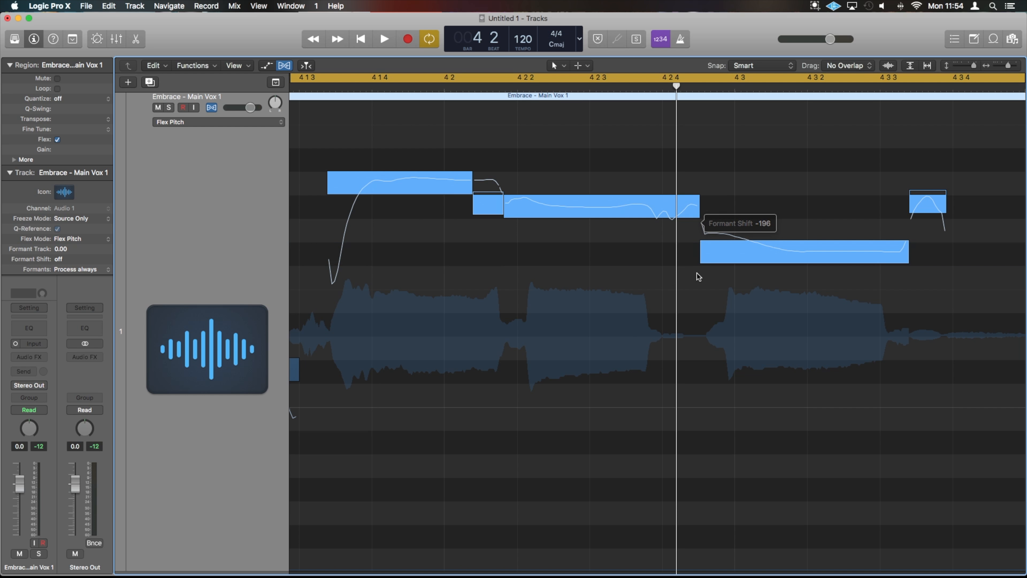
key("space")
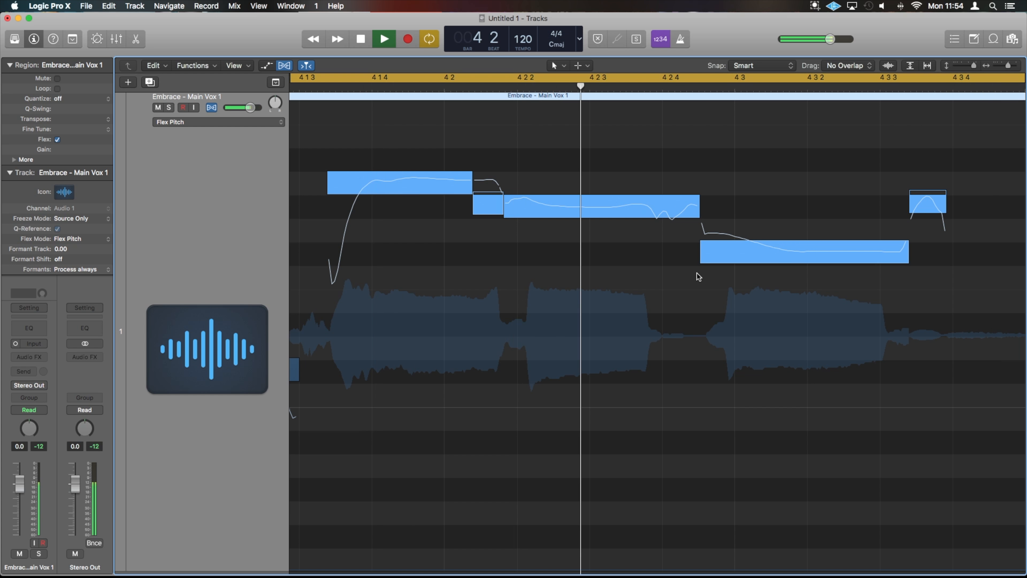
key("space")
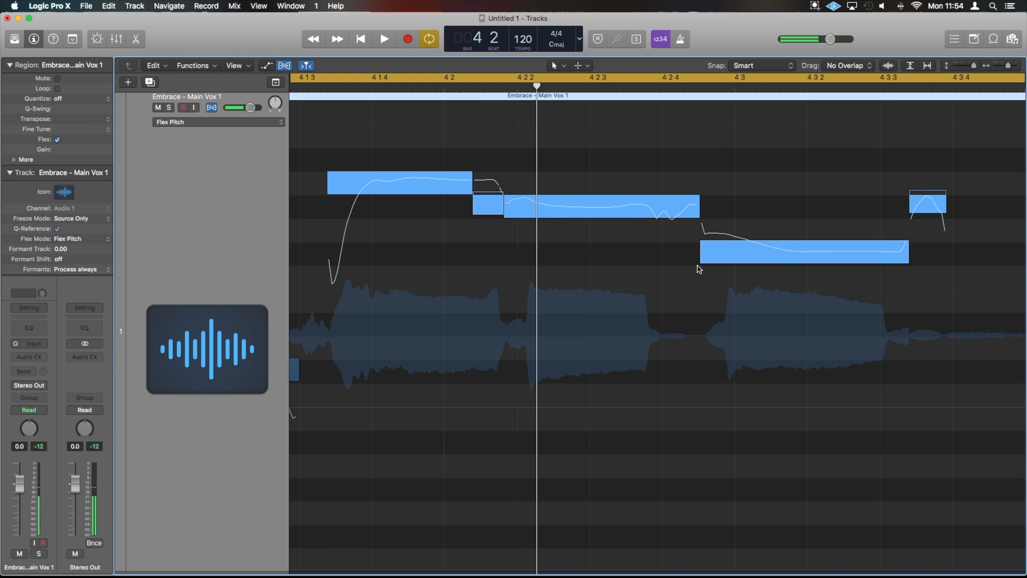
mouse_move(697, 219)
left_click_drag(697, 227, 694, 173)
left_click(765, 272)
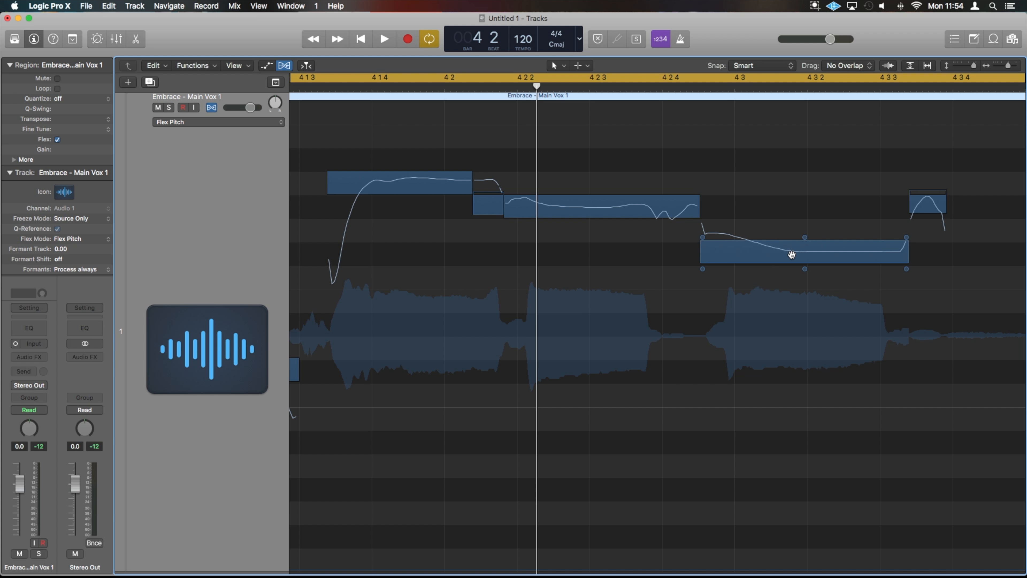
Move the long note around 4 3 down three semitones and play the cycled phrase
left_click(792, 254)
left_click_drag(791, 254, 790, 340)
key("space")
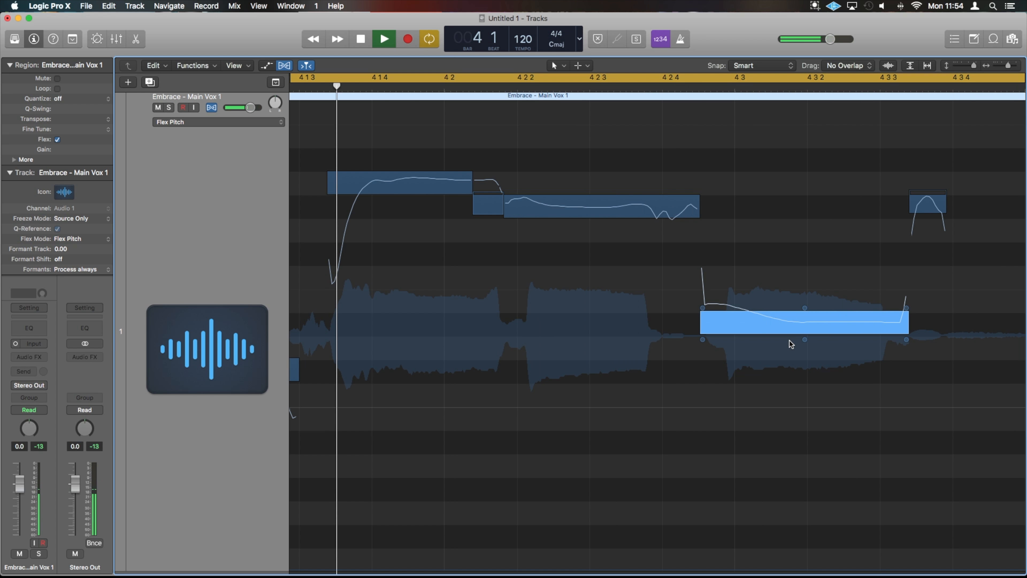
key("space")
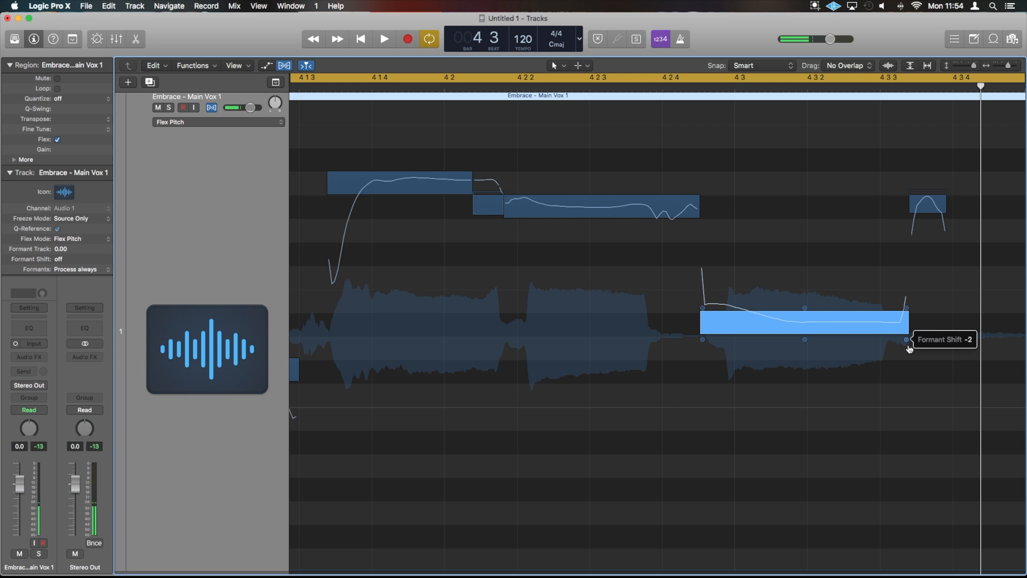
Lower the formant shift of the transposed note around 4 3, play the phrase, and raise the shift strongly
left_click_drag(907, 339, 906, 400)
key("space")
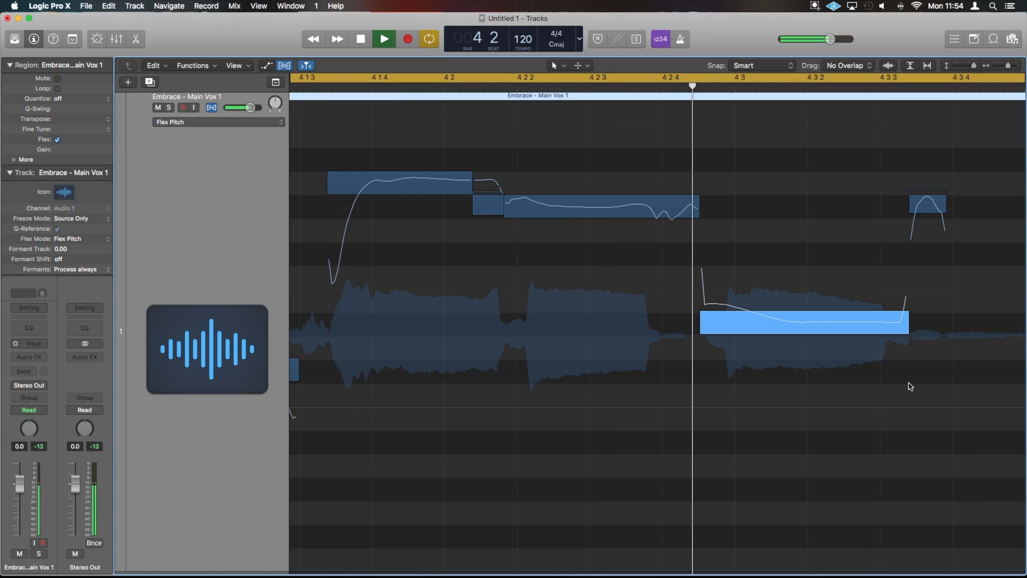
left_click_drag(907, 339, 893, 207)
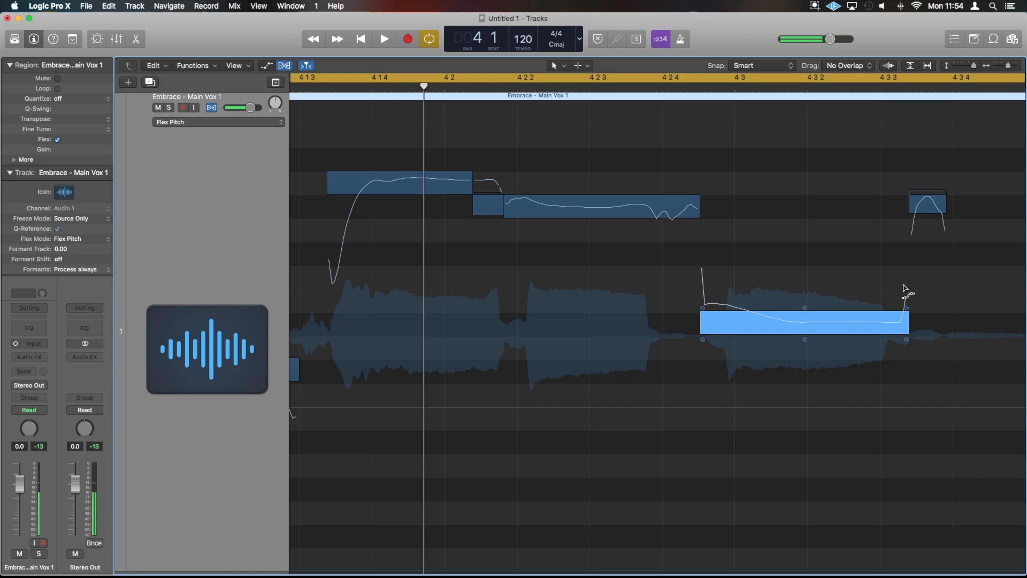
Play the phrase with a lower formant shift on the transposed note, and set its formant shift to 464
mouse_move(906, 346)
left_click_drag(907, 346, 907, 384)
key("space")
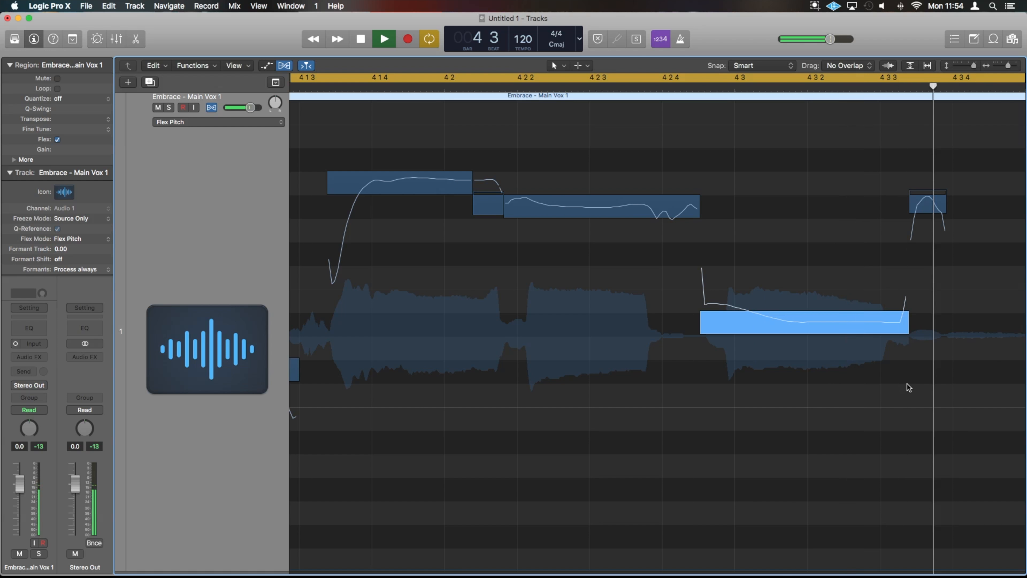
left_click_drag(907, 347, 907, 258)
key("space")
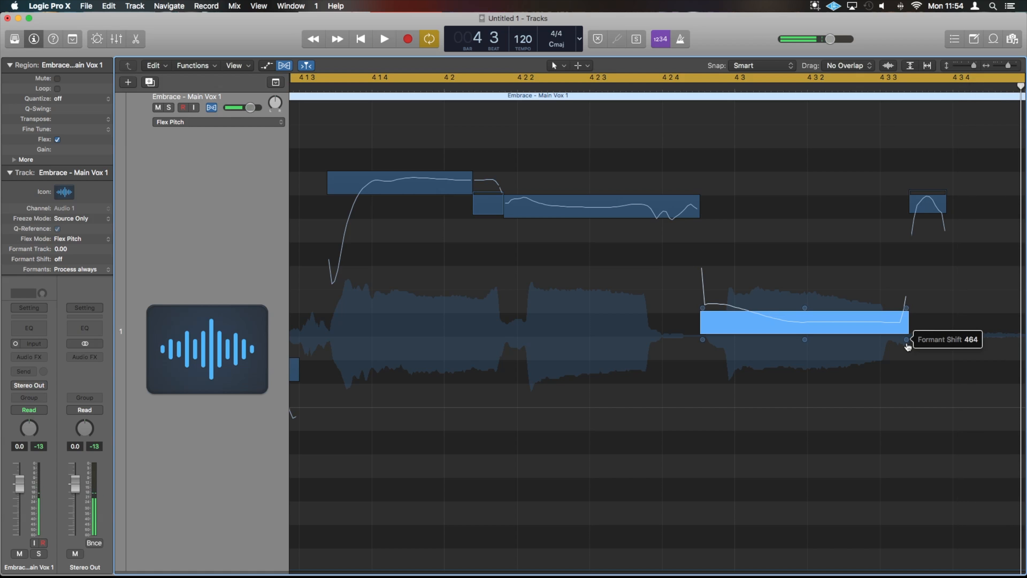
Lower the formant shift of the transposed note around 4 3 strongly and play the cycled phrase
left_click_drag(908, 344, 912, 463)
key("space")
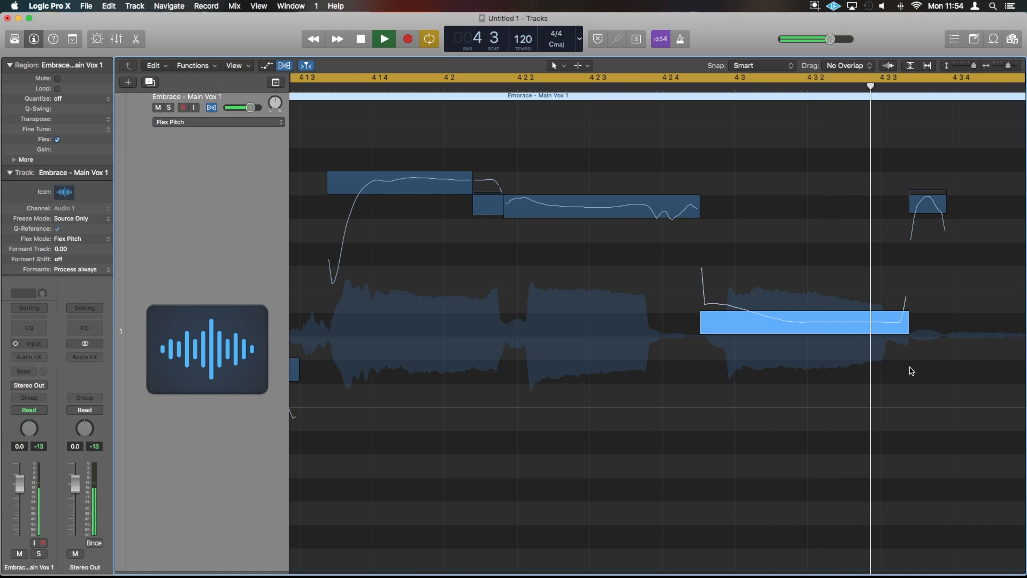
key("space")
Bring the transposed note's formant shift back near zero, to -54 and then -42, while playing the phrase
left_click_drag(907, 348, 909, 349)
key("space")
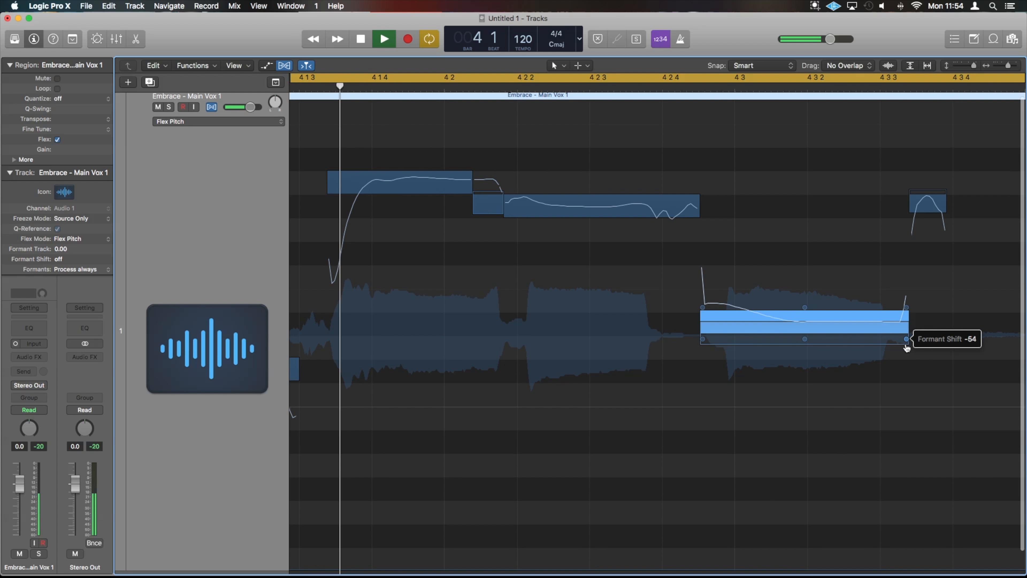
left_click(907, 341)
left_click_drag(907, 340, 908, 342)
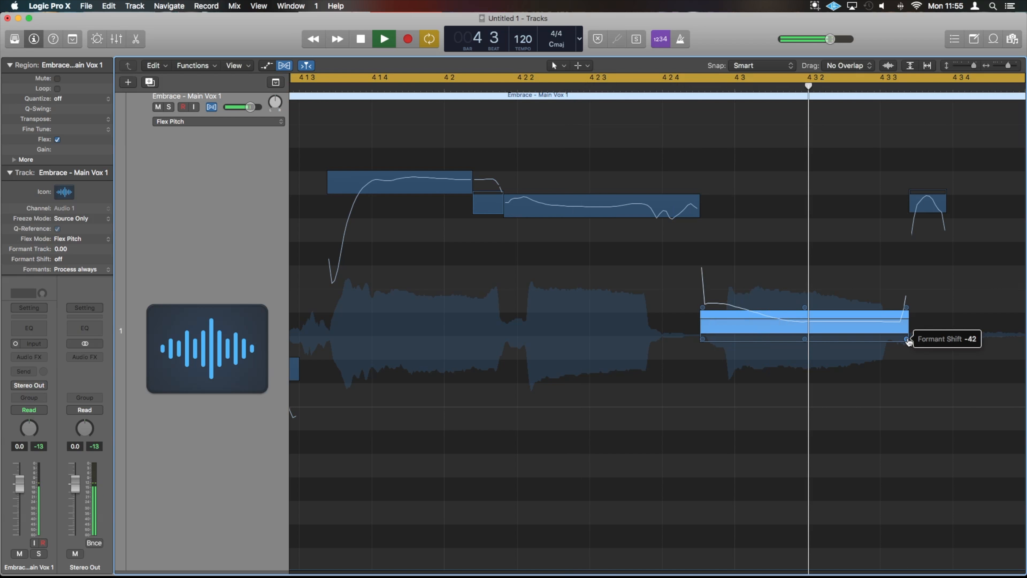
key("space")
Undo the transposition and formant changes on the note around 4 3 and play the restored phrase
mouse_move(609, 192)
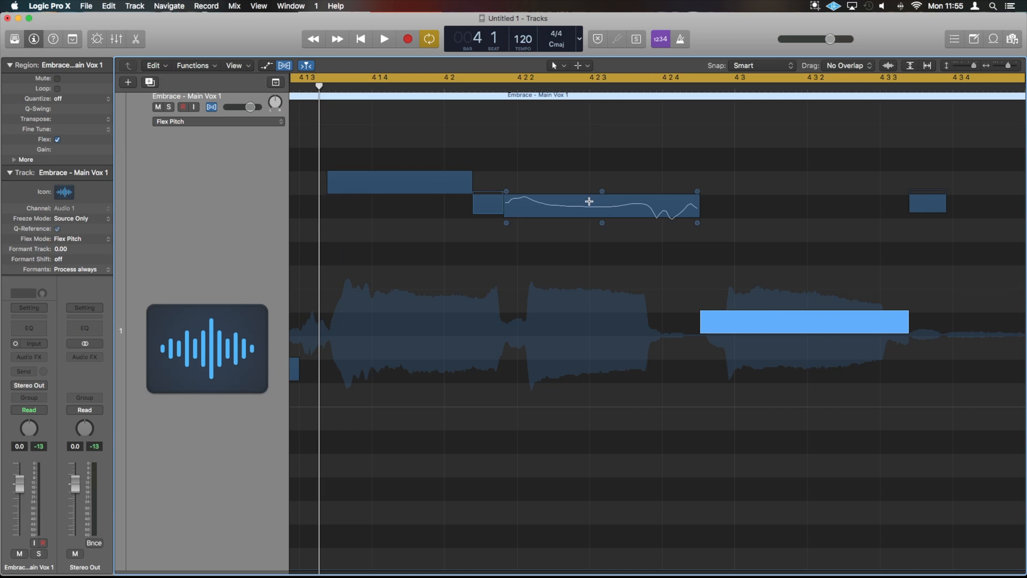
key("super+z")
key("super+z")
key("space")
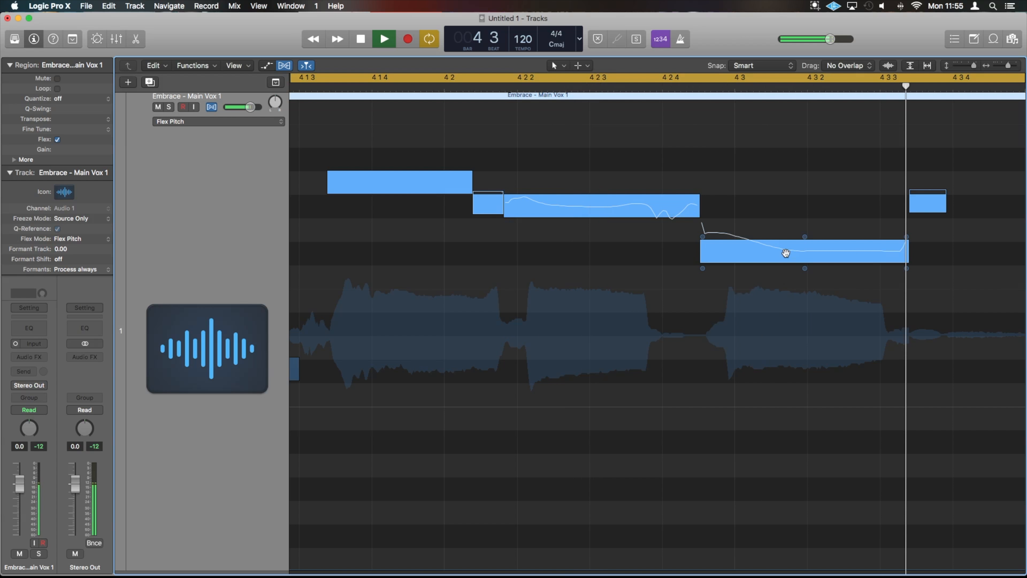
left_click_drag(902, 267, 904, 217)
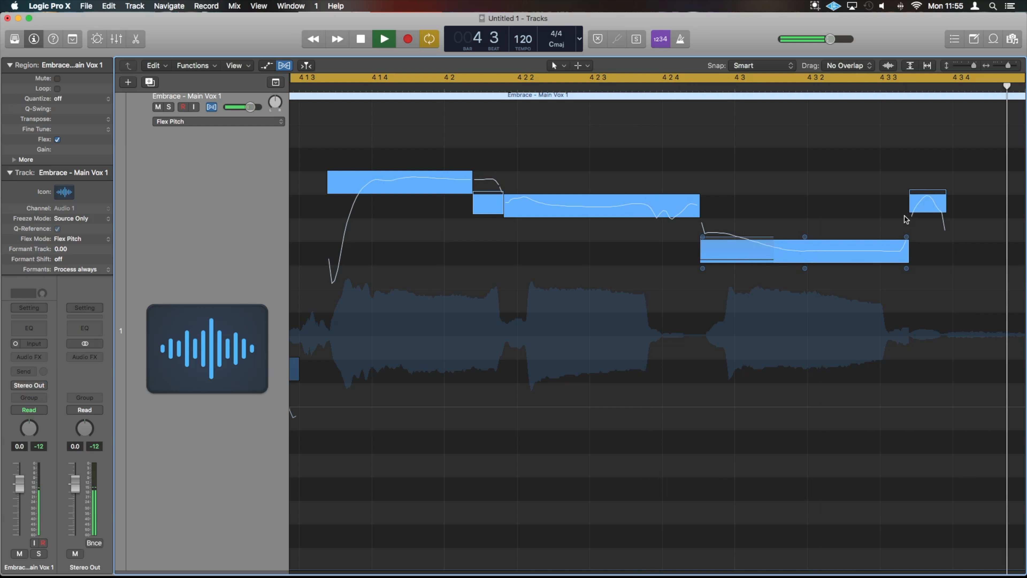
key("space")
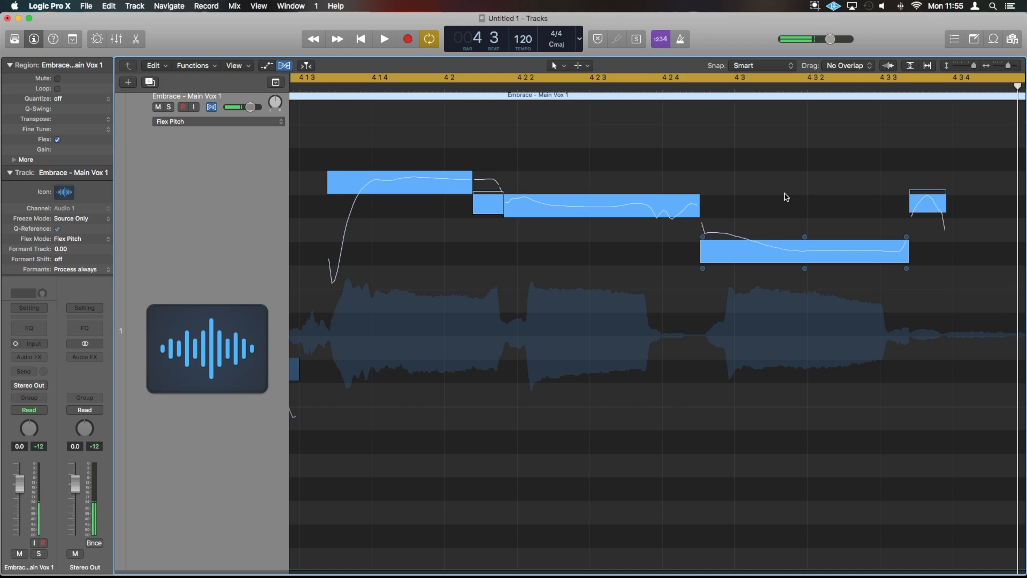
Turn off cycle playback for the phrase in bar 4, with the surrounding bars of the vocal in view
key("comma")
scroll(785, 193, "right", 5)
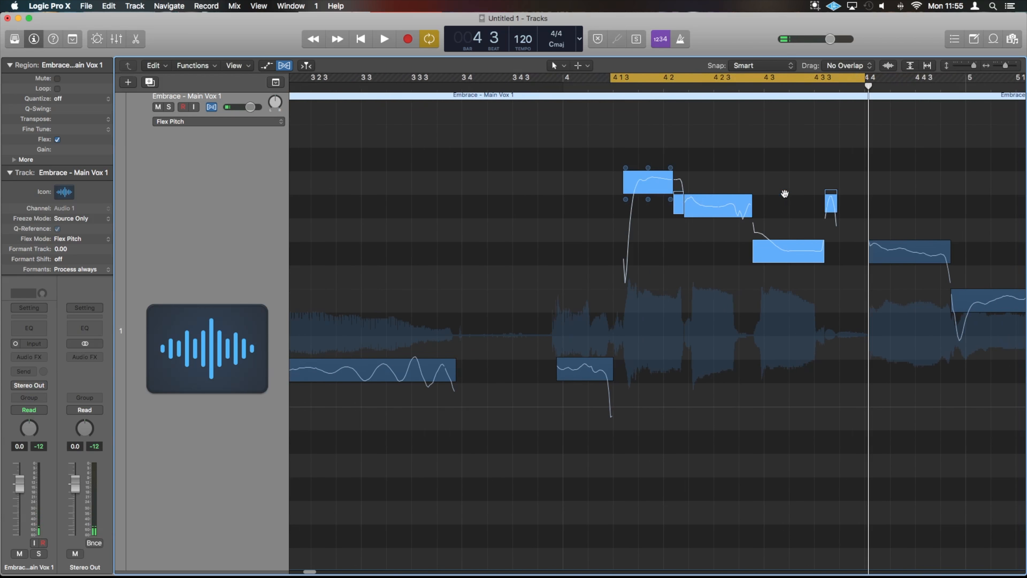
scroll(784, 194, "down", 6)
key("super+Left")
key("super+Left")
key("super+Left")
key("super+Left")
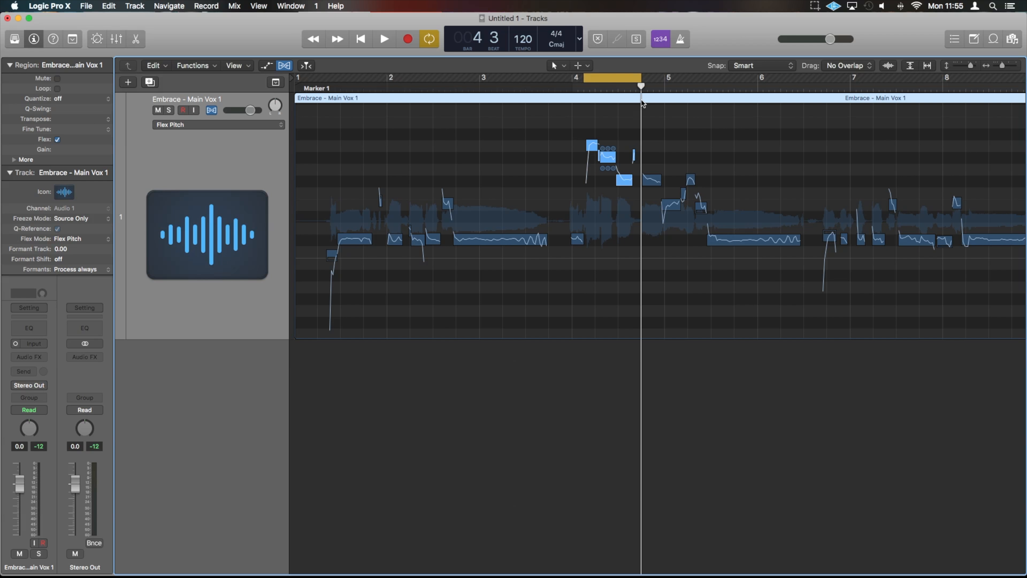
left_click(604, 77)
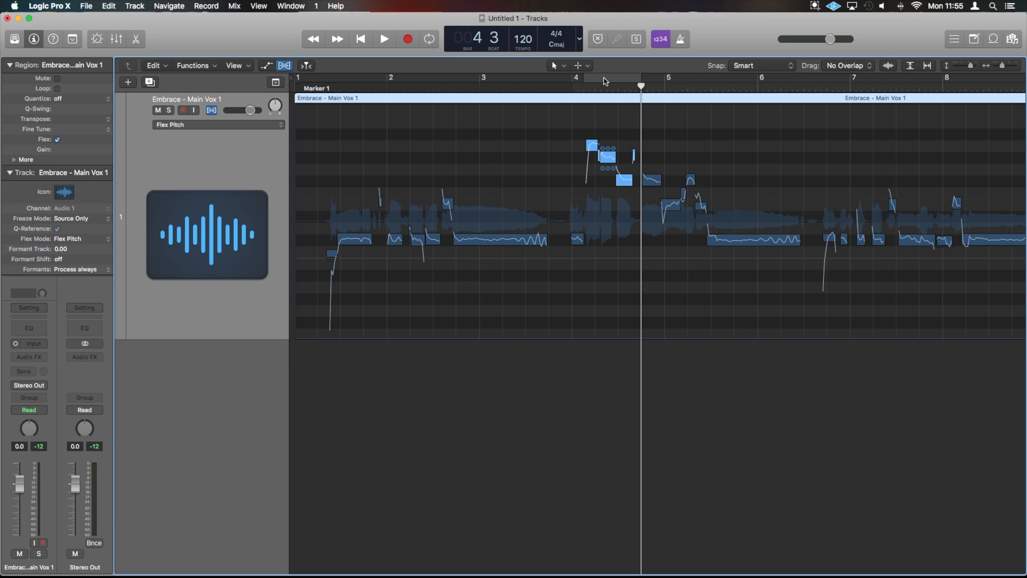